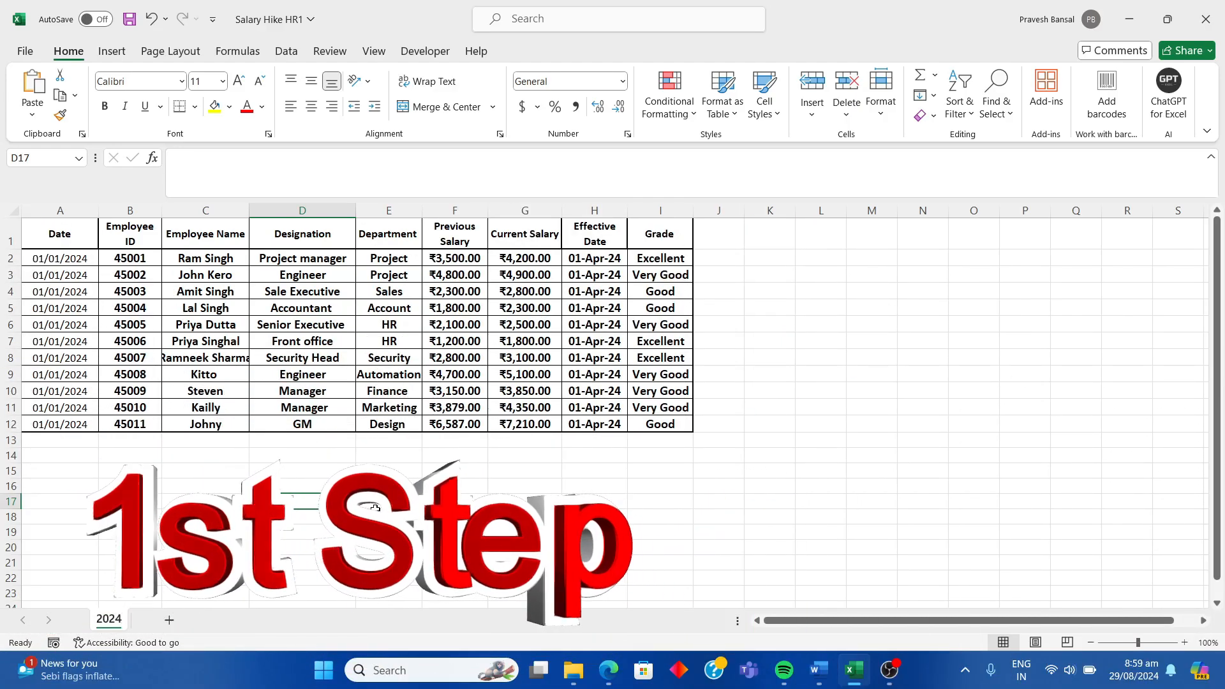
click(410, 501)
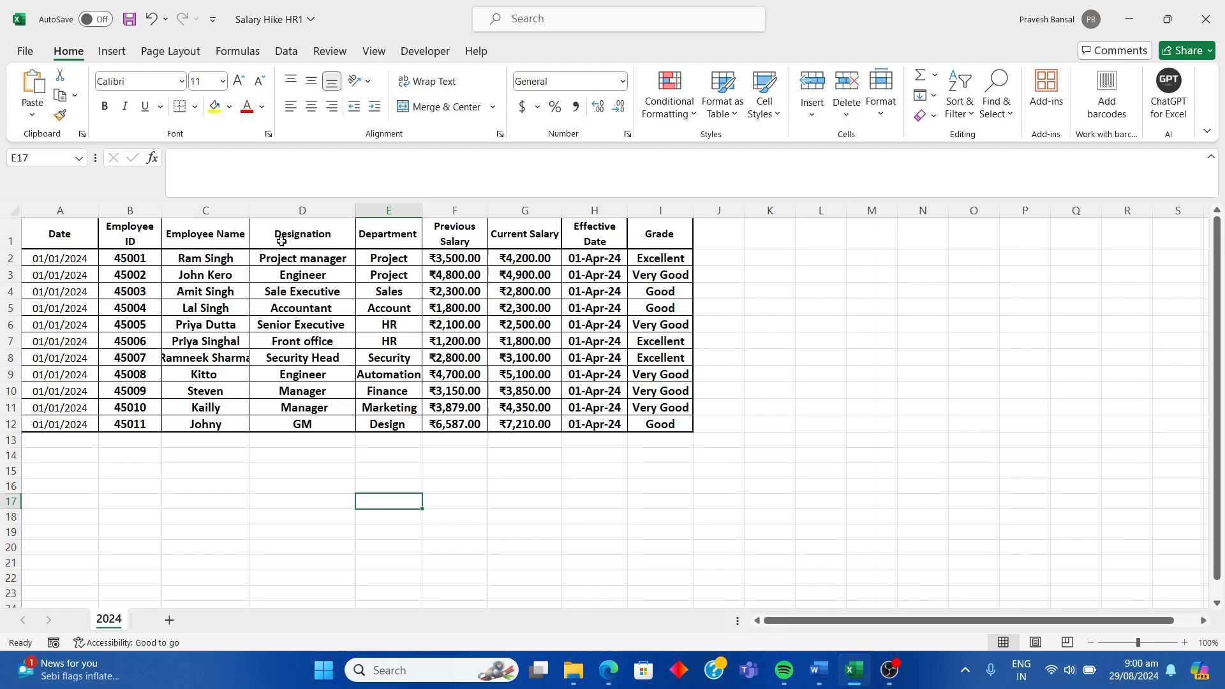
click(388, 307)
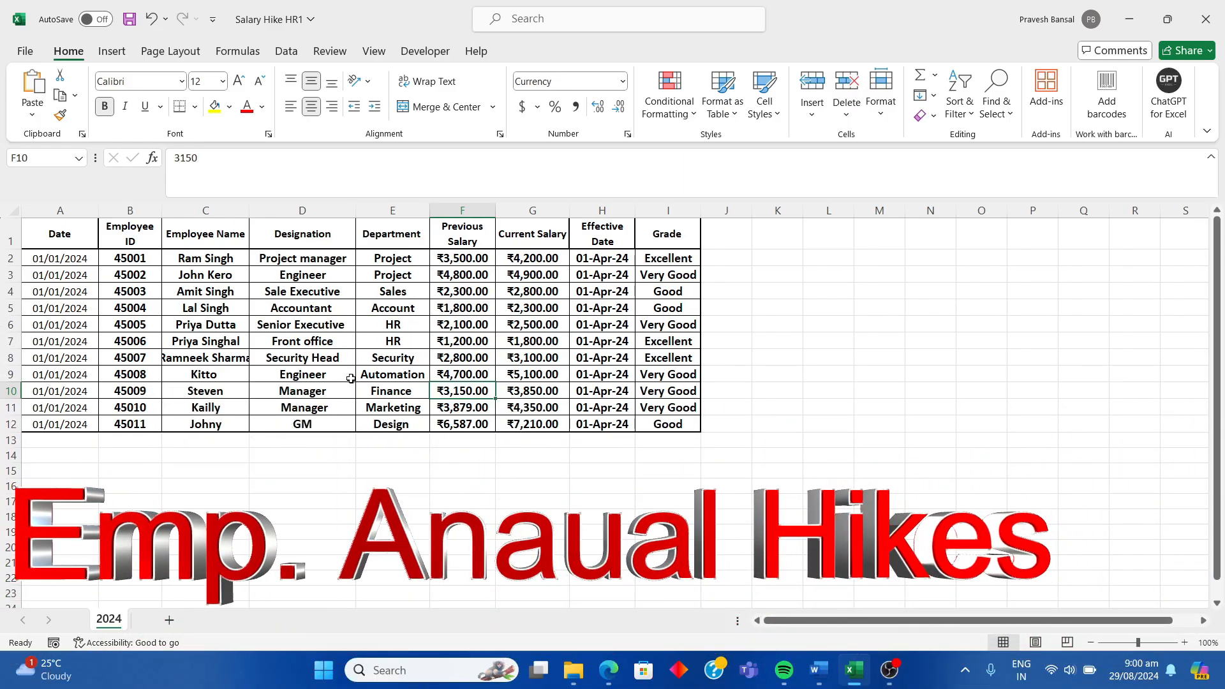
click(326, 360)
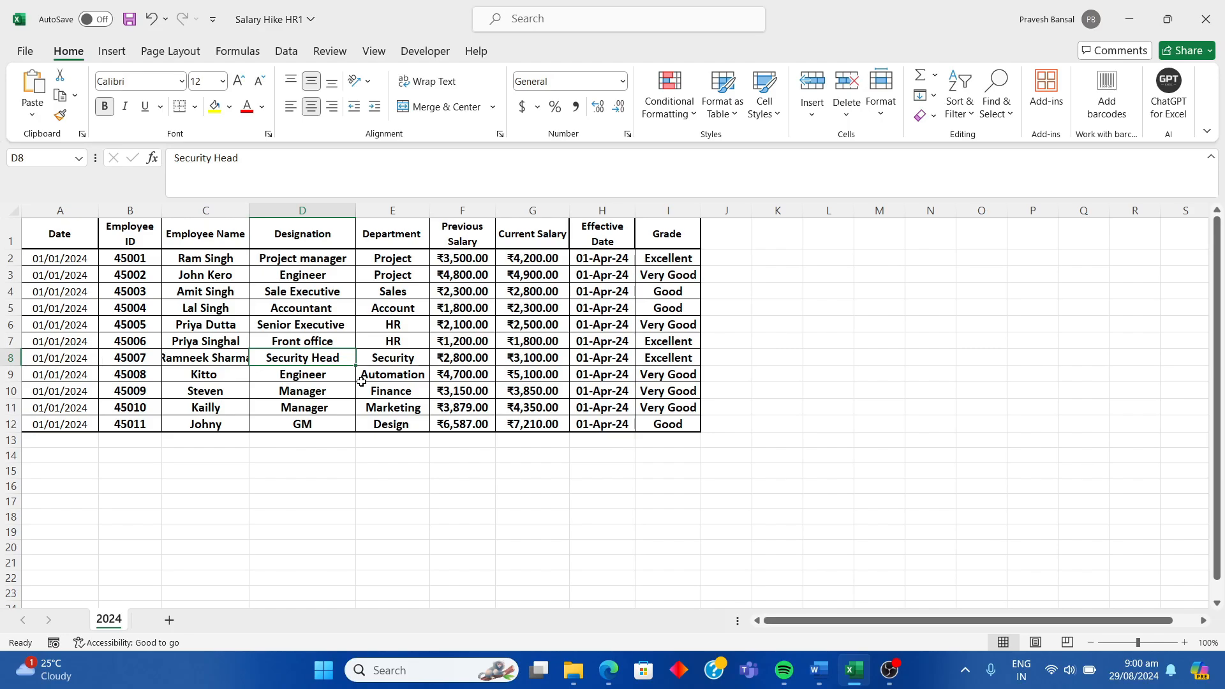
key(Right)
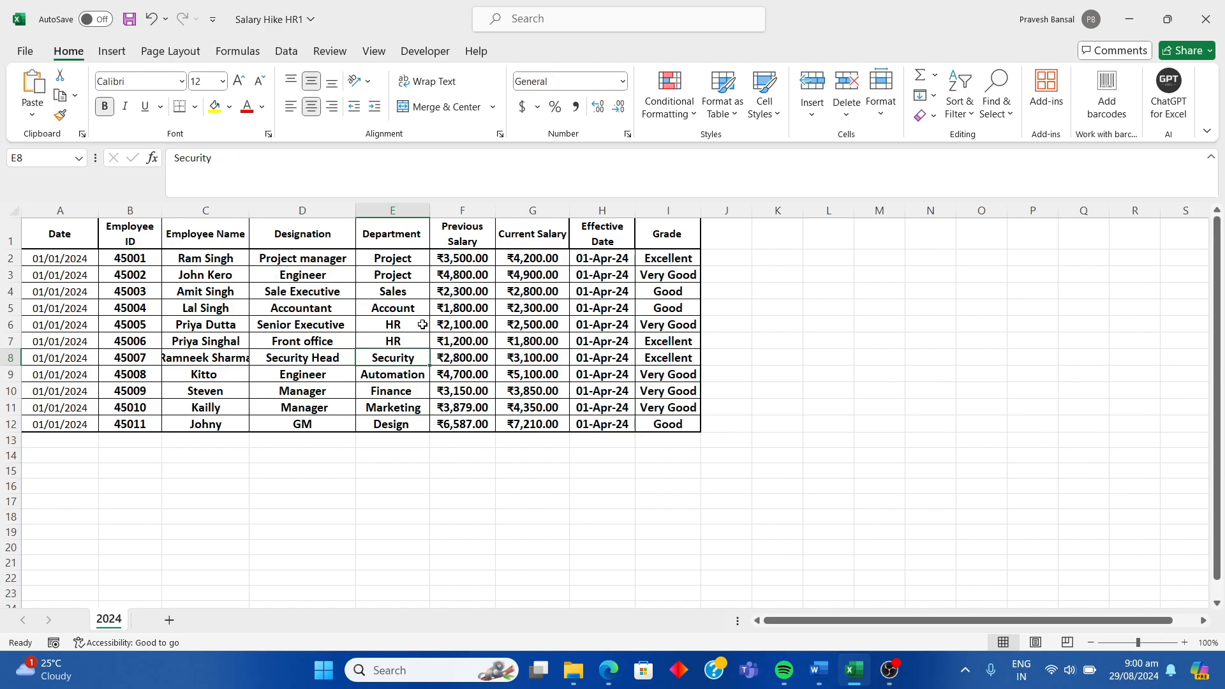
Switch to the increment letter in Word and open Salary Hike HR1 from D:\MS Excel as the existing recipient list
key(alt+Tab)
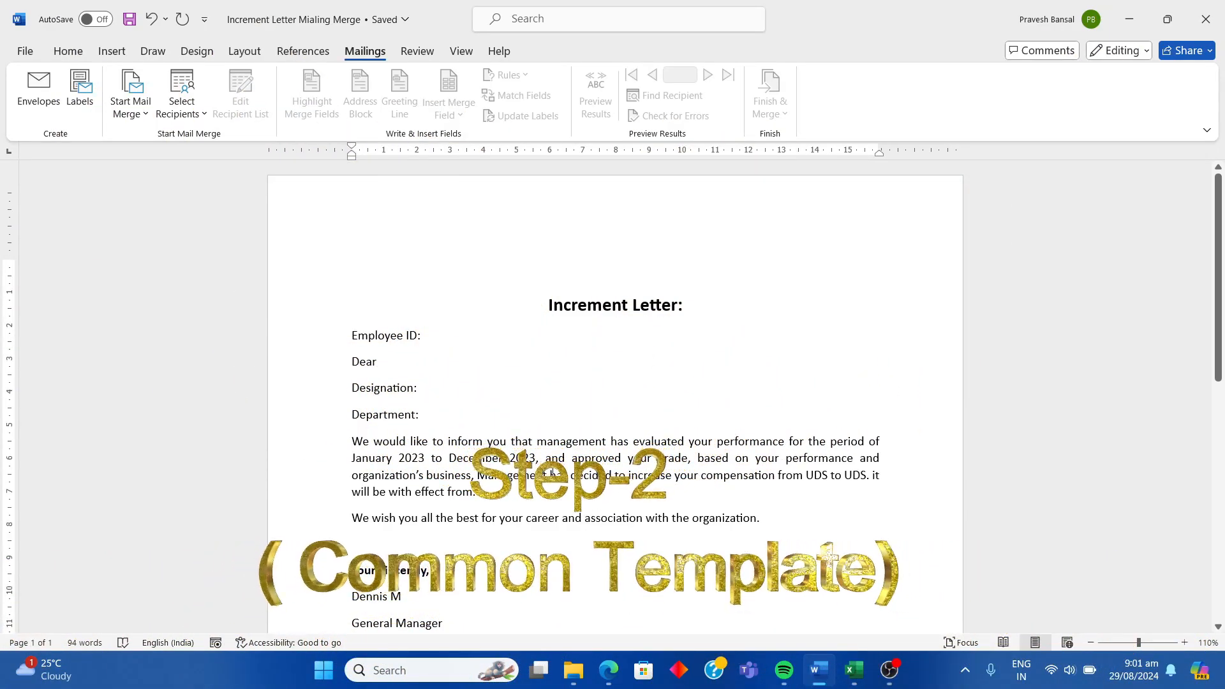
scroll(606, 393, down, 2)
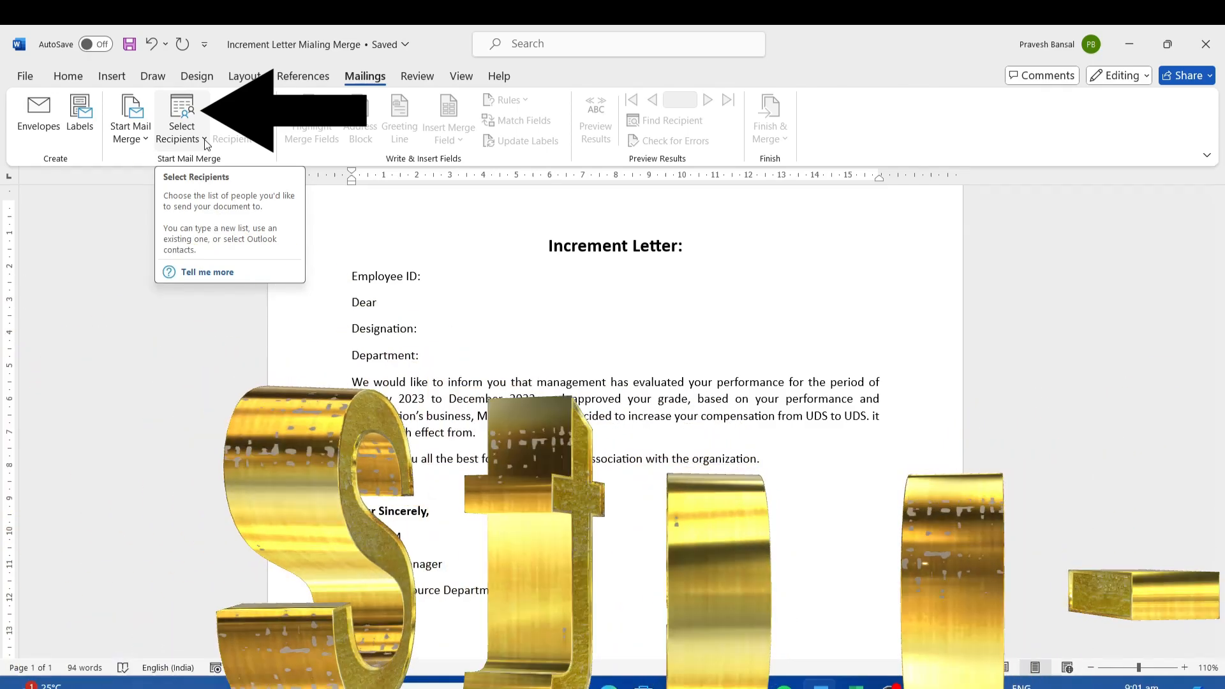
click(204, 139)
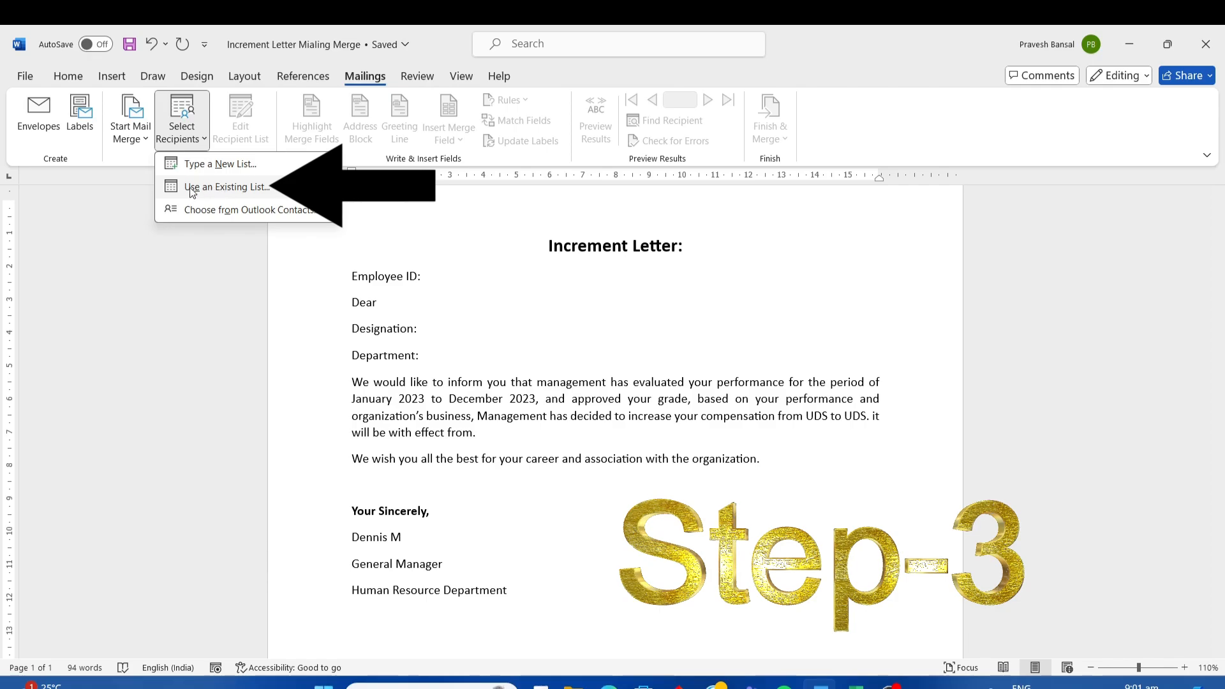
click(237, 189)
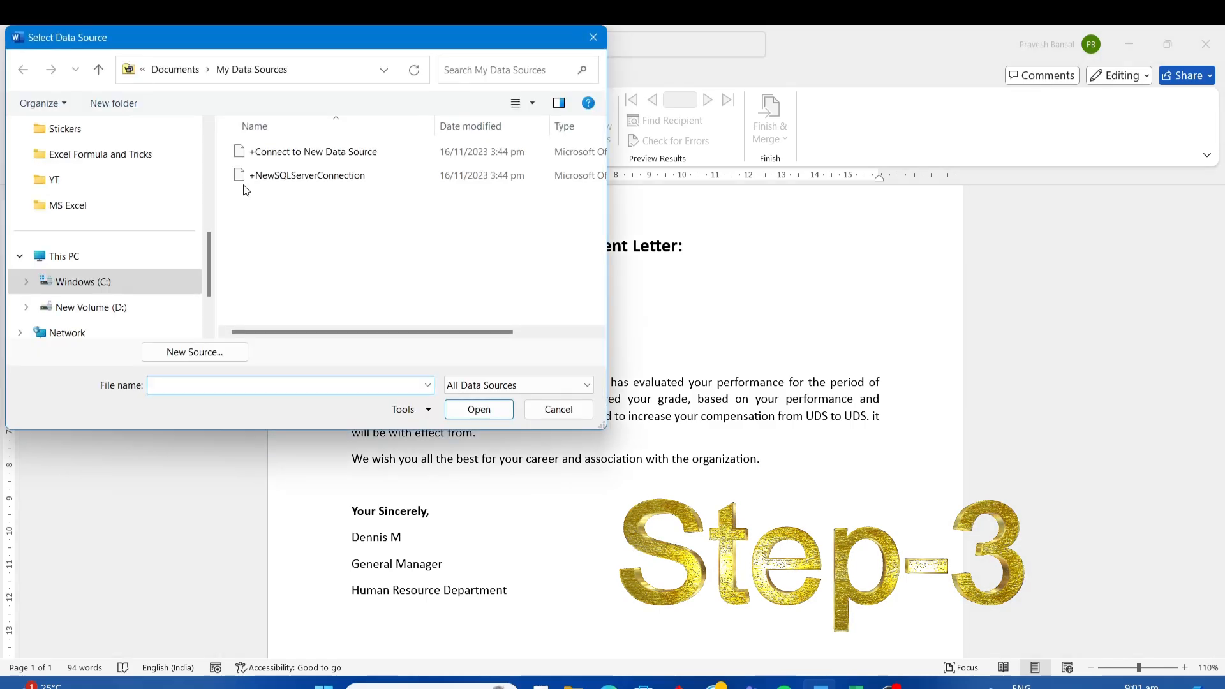
drag(258, 36, 323, 54)
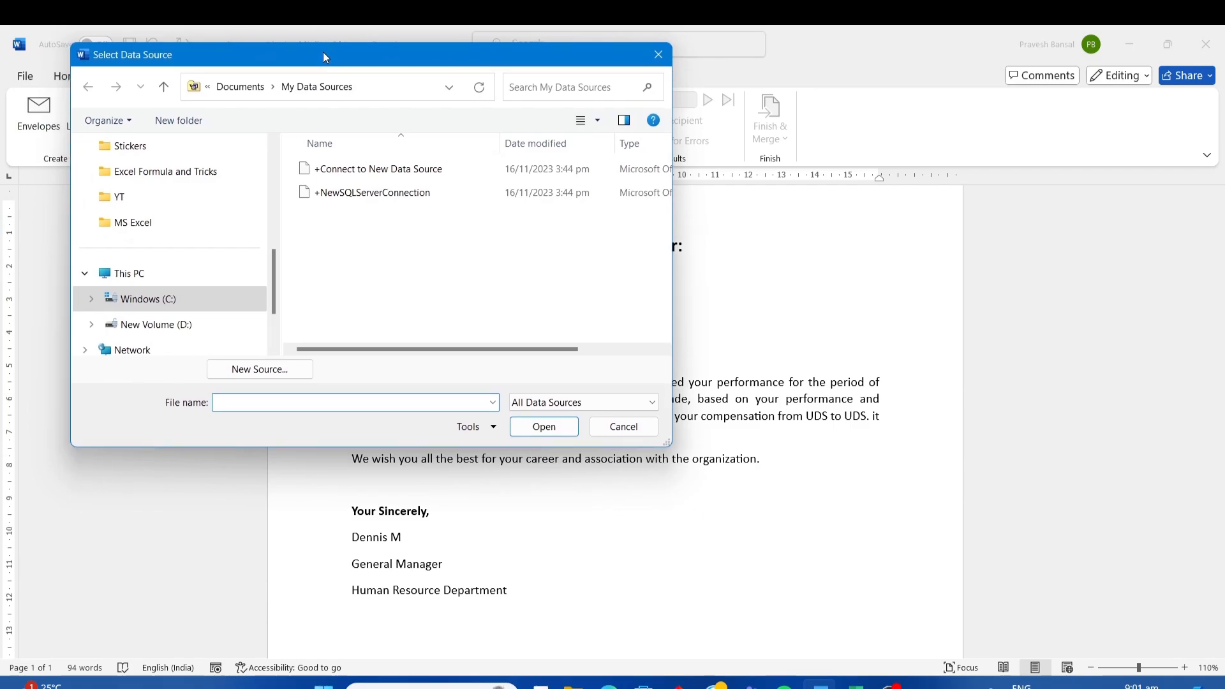
click(173, 327)
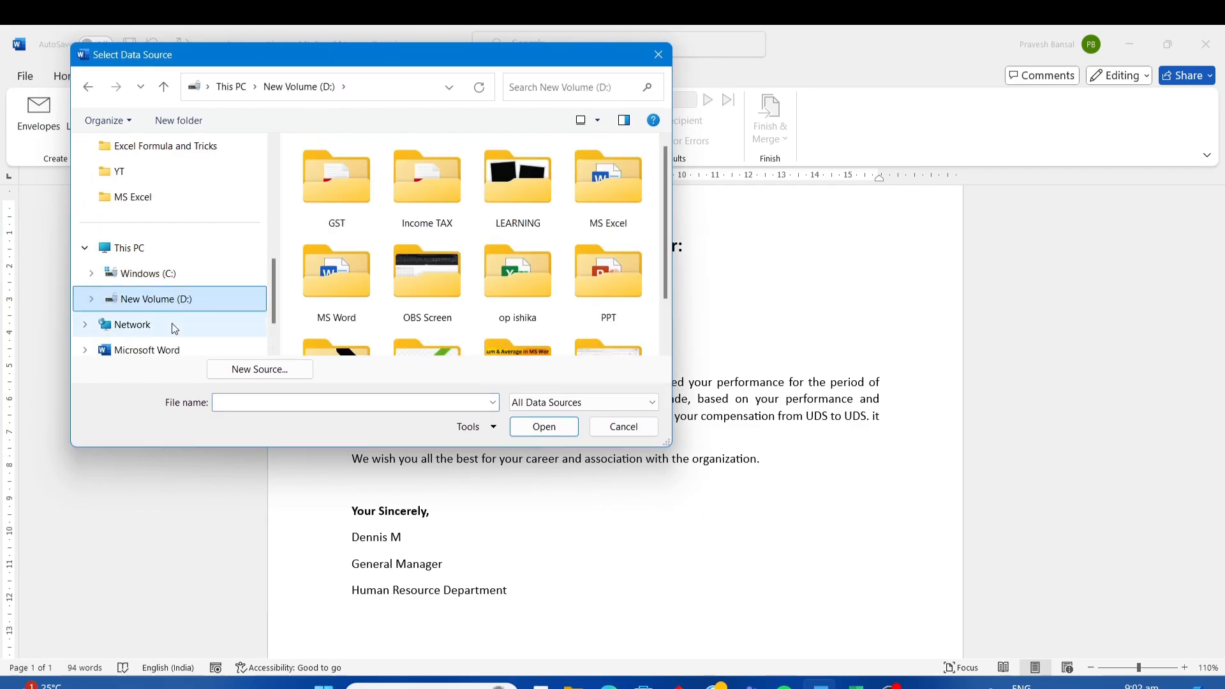
double_click(584, 184)
click(365, 312)
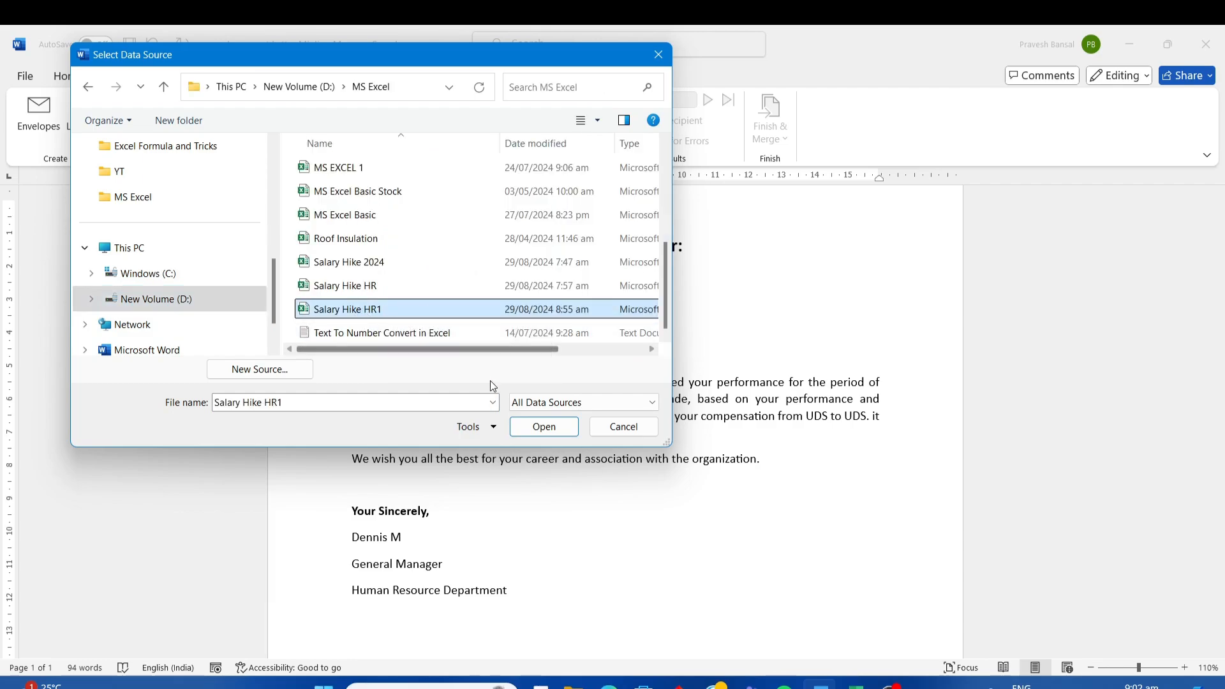
click(542, 426)
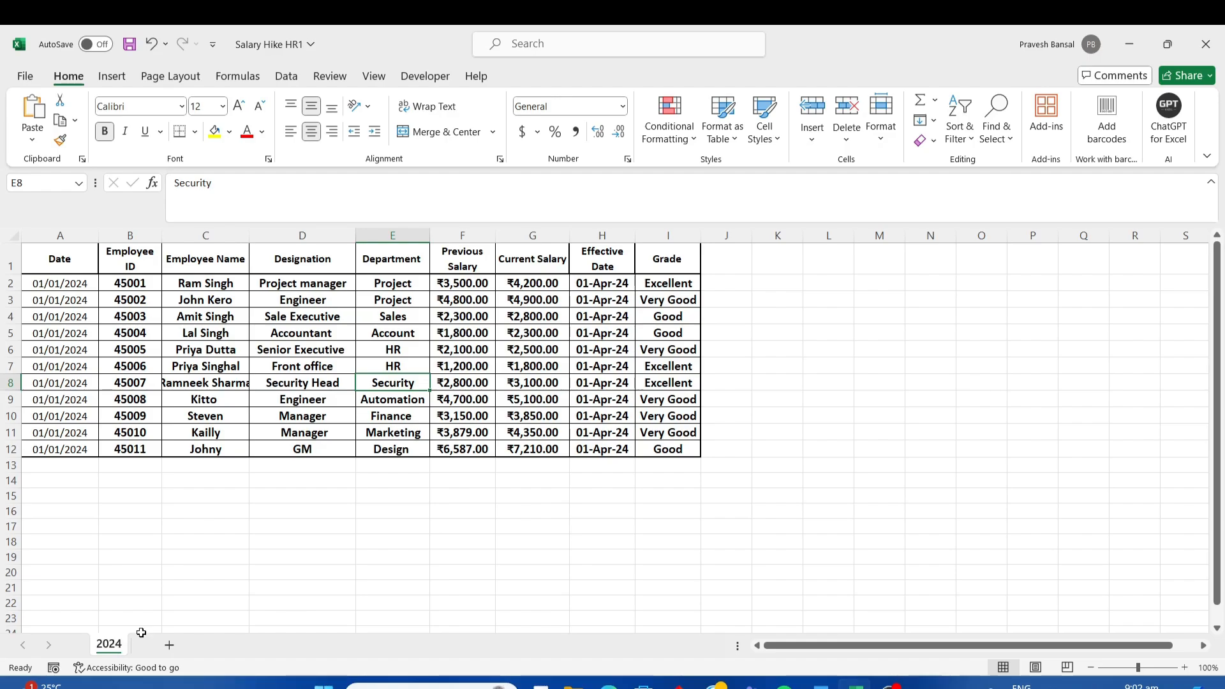
In the Salary Hike HR1 workbook in Excel, add a sheet named 2025 and enter NIL in it
click(185, 585)
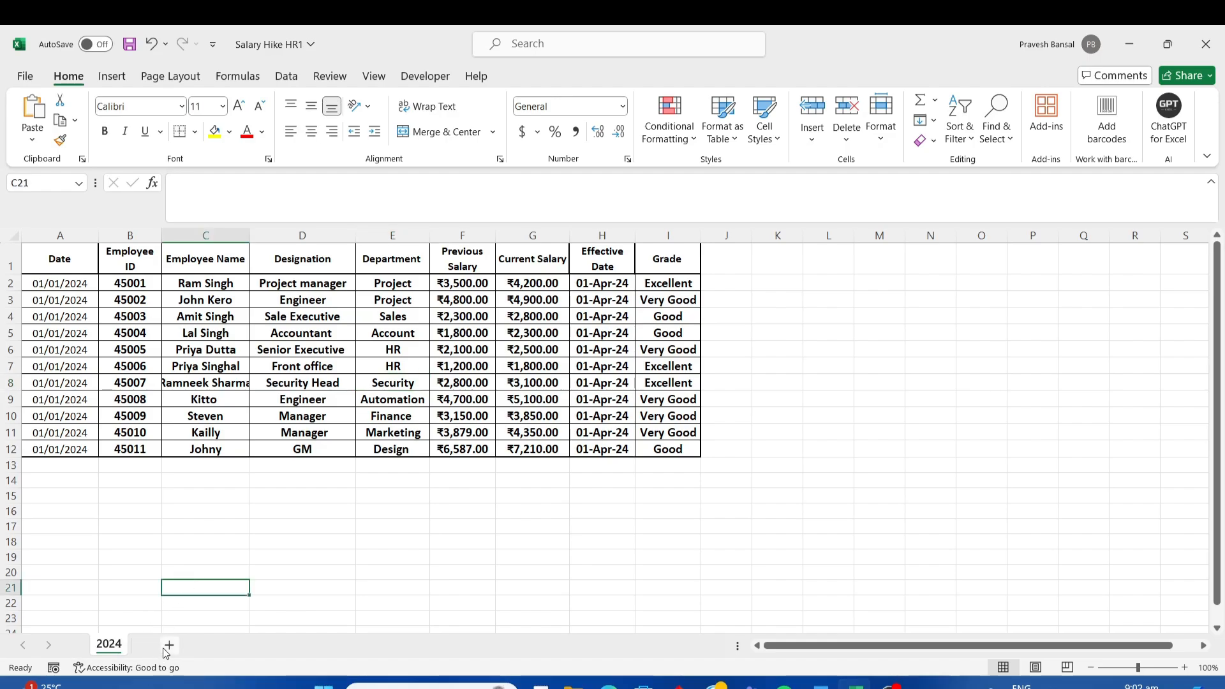
click(168, 646)
right_click(165, 650)
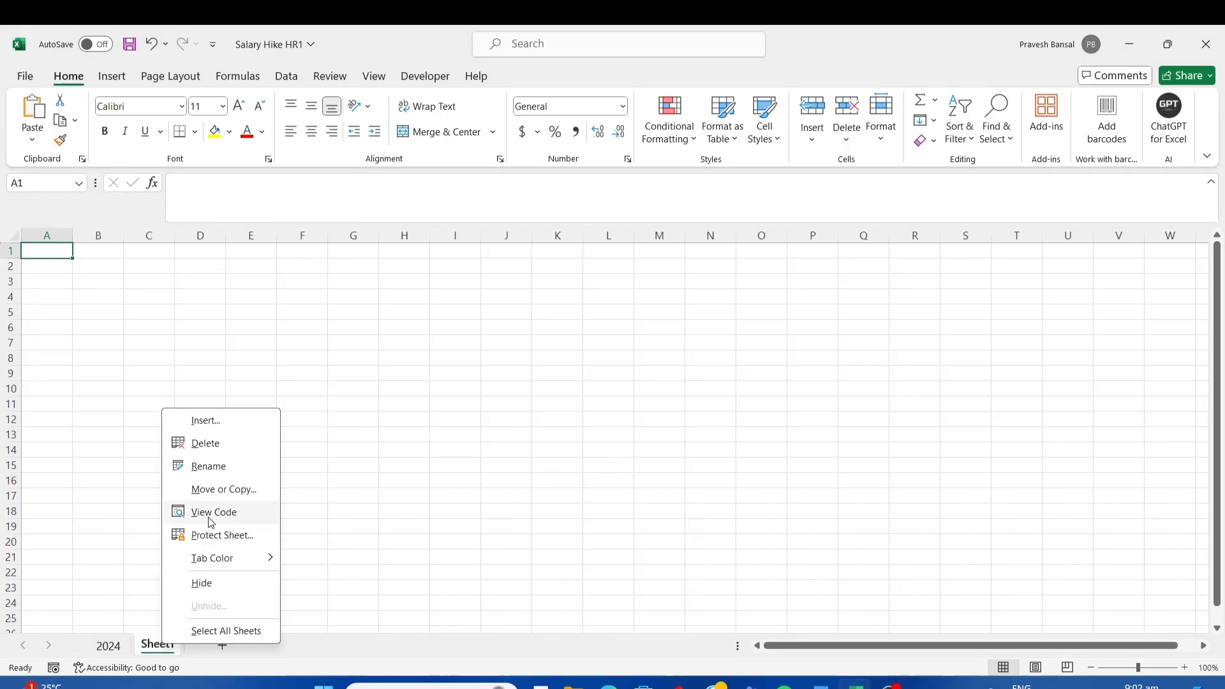
click(227, 465)
text(20)
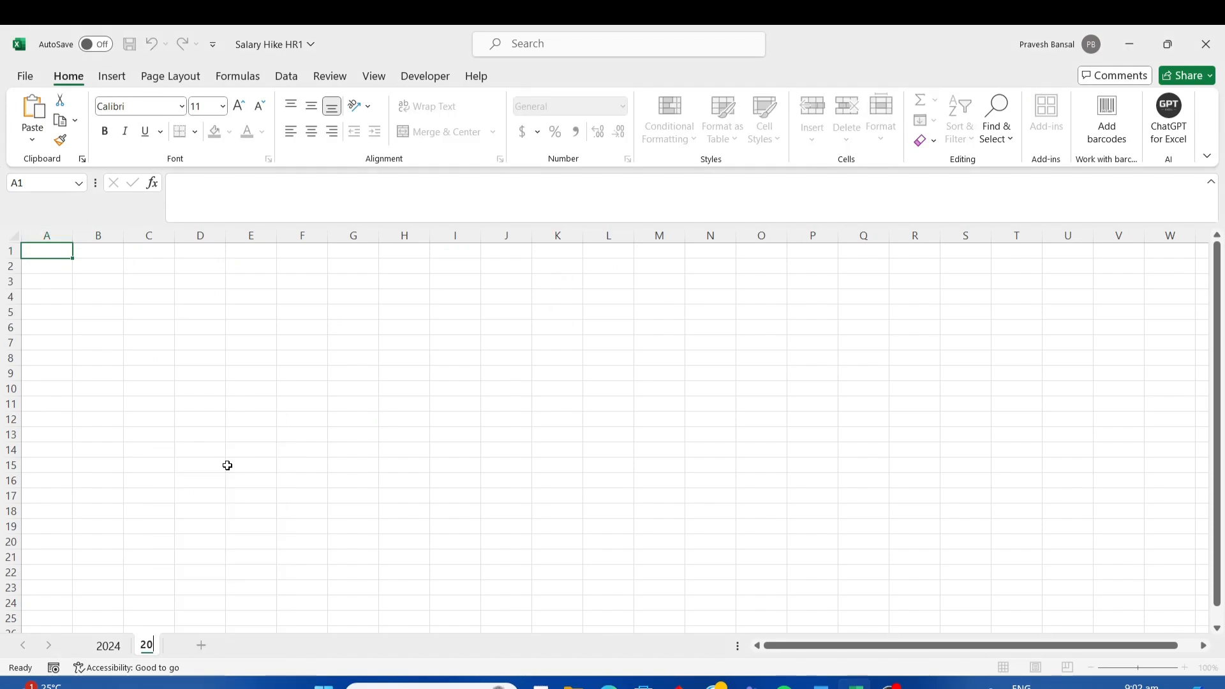
text(25)
click(105, 303)
text(NIL)
Insert a sheet named 2023 containing NIL before the 2024 sheet, and save the workbook with the 2024 sheet active
right_click(91, 650)
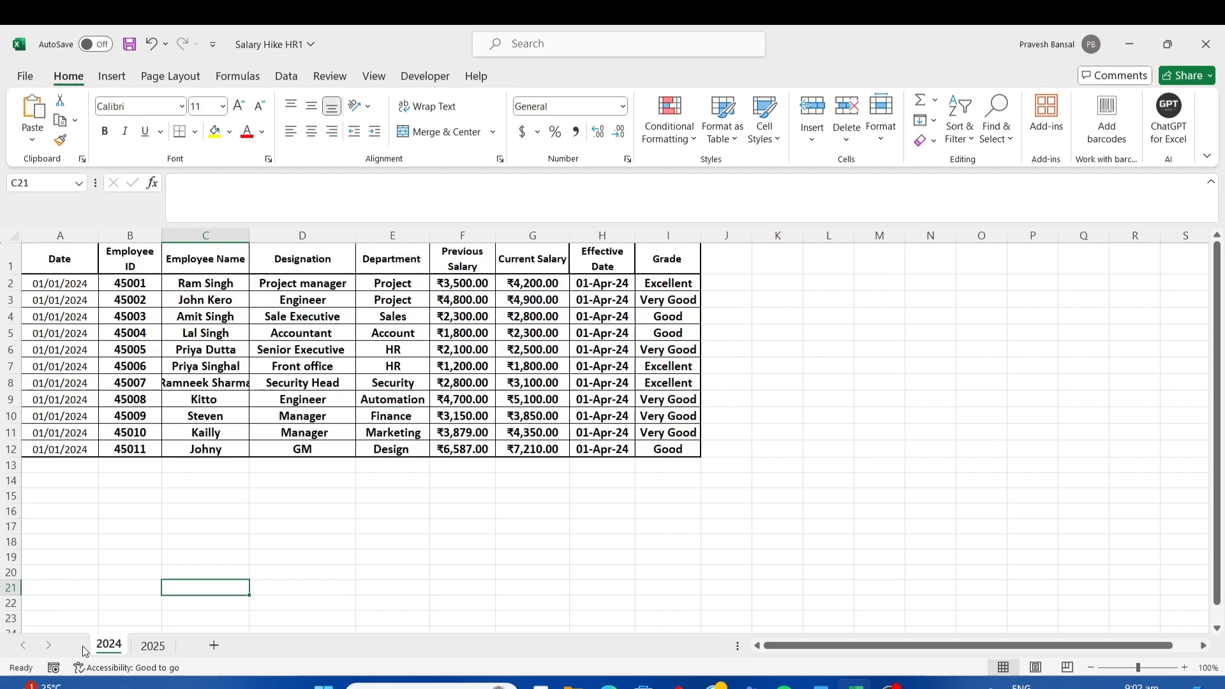
click(138, 423)
key(Return)
right_click(116, 647)
click(175, 471)
text(2023)
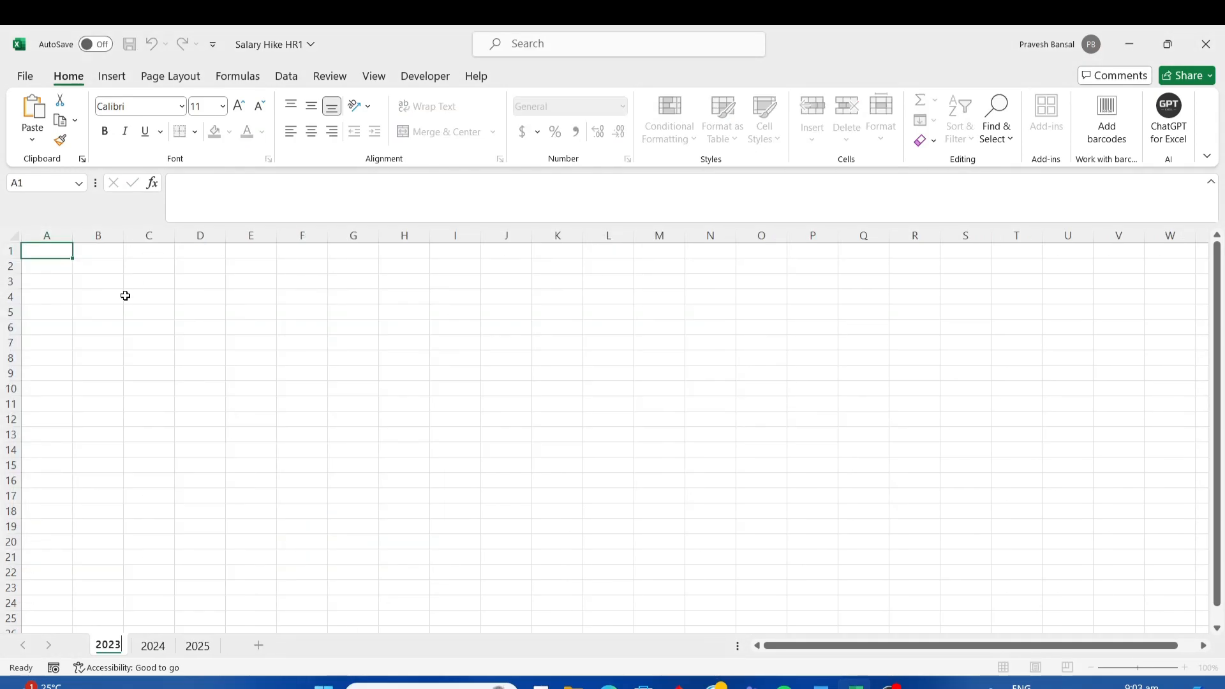
click(122, 297)
text(NIL)
click(144, 385)
click(153, 646)
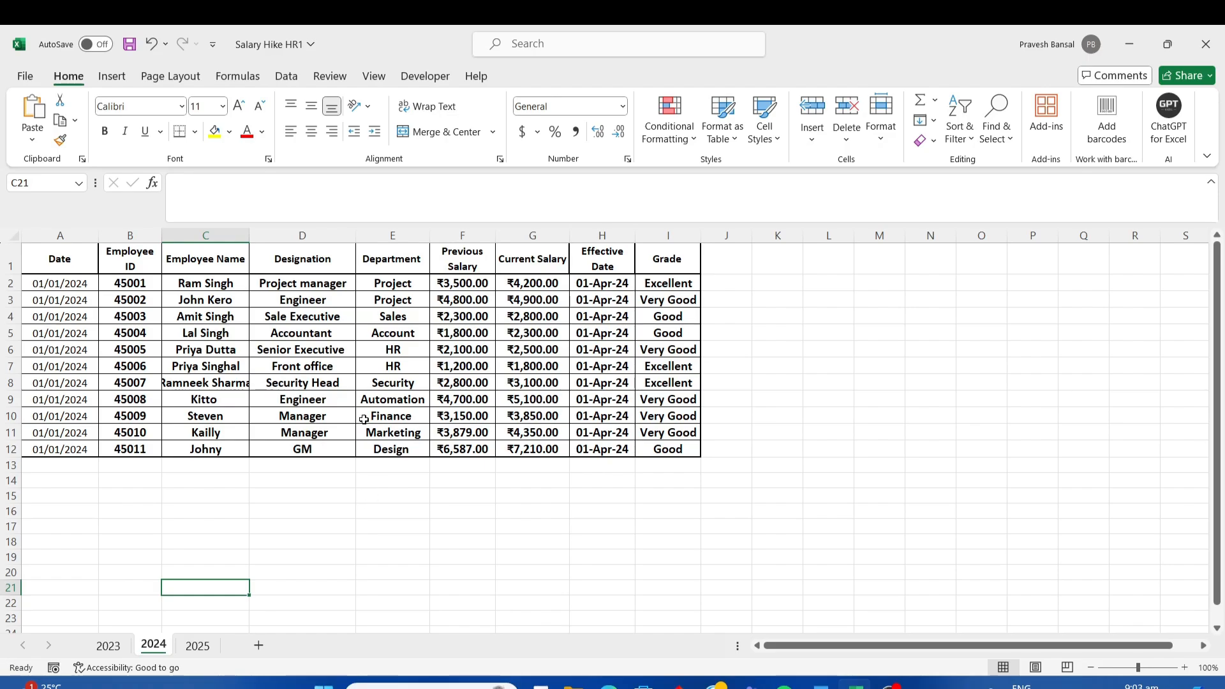
click(129, 46)
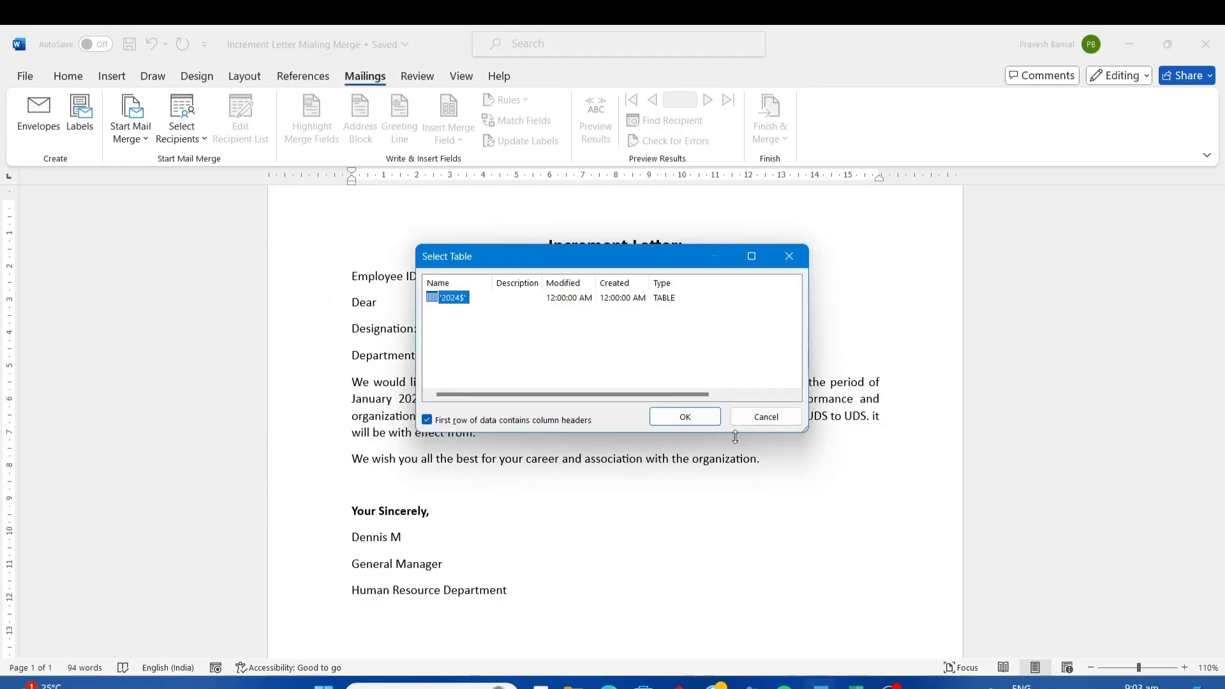
Back in Word, cancel the open table selection and connect the letter to the 2024$ table of the existing list Salary Hike HR1
click(763, 418)
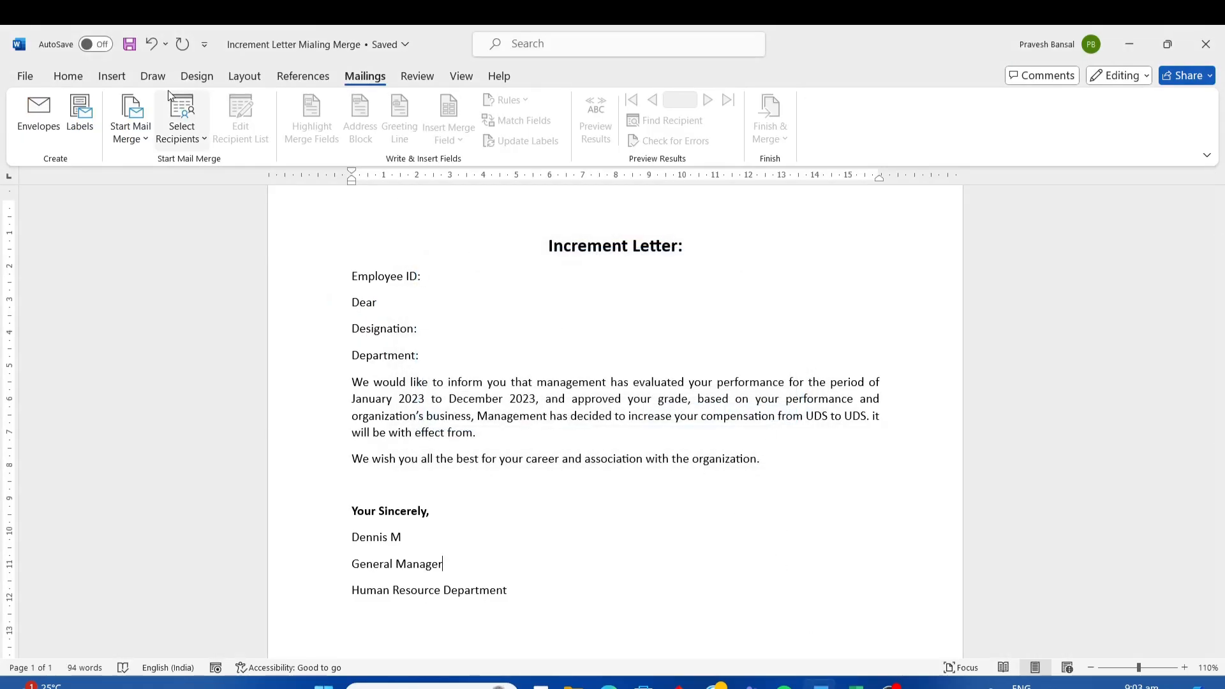
click(205, 140)
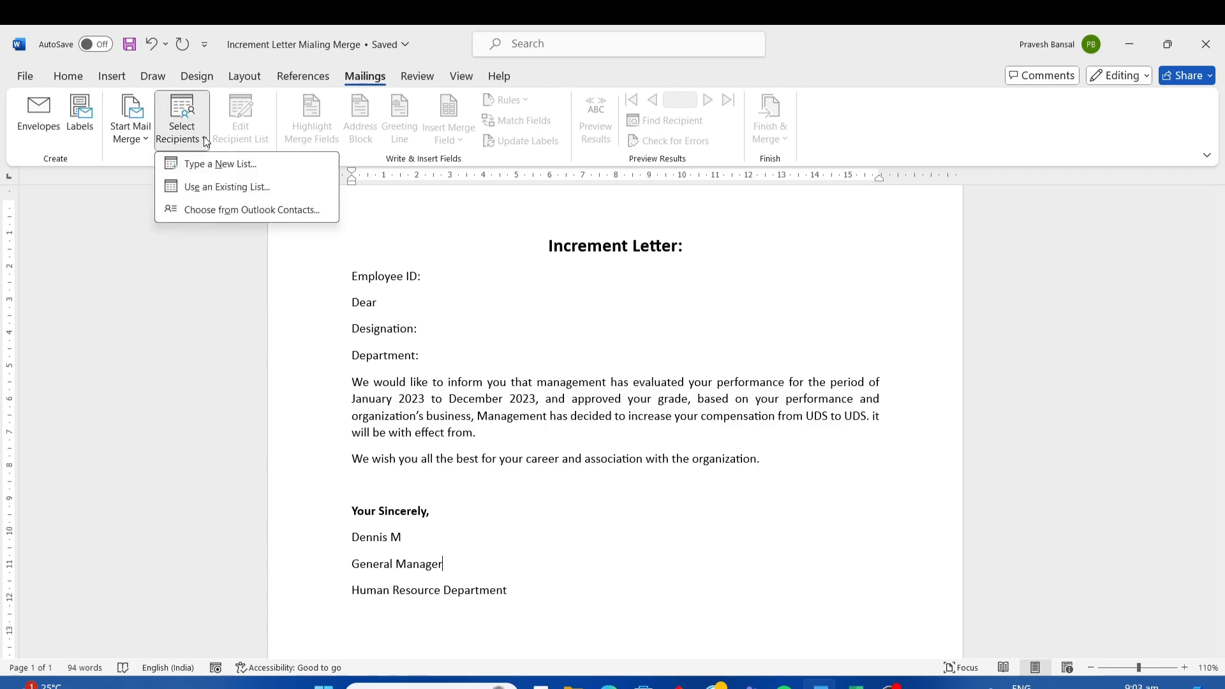
click(225, 187)
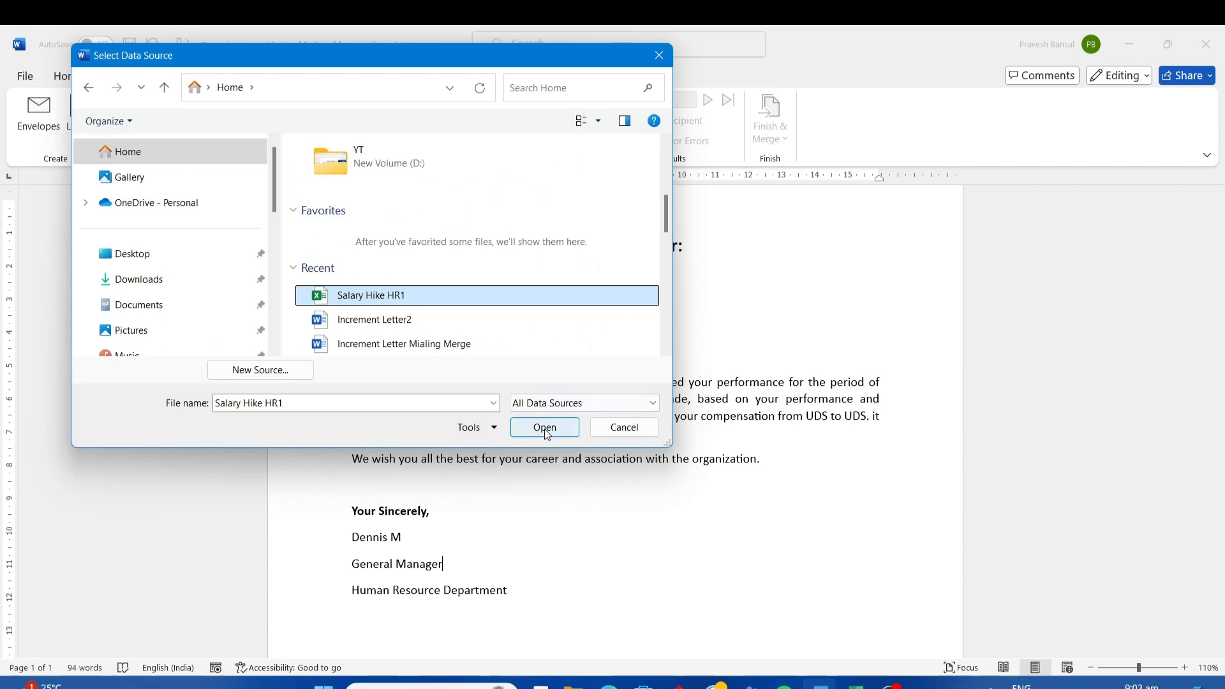
click(545, 427)
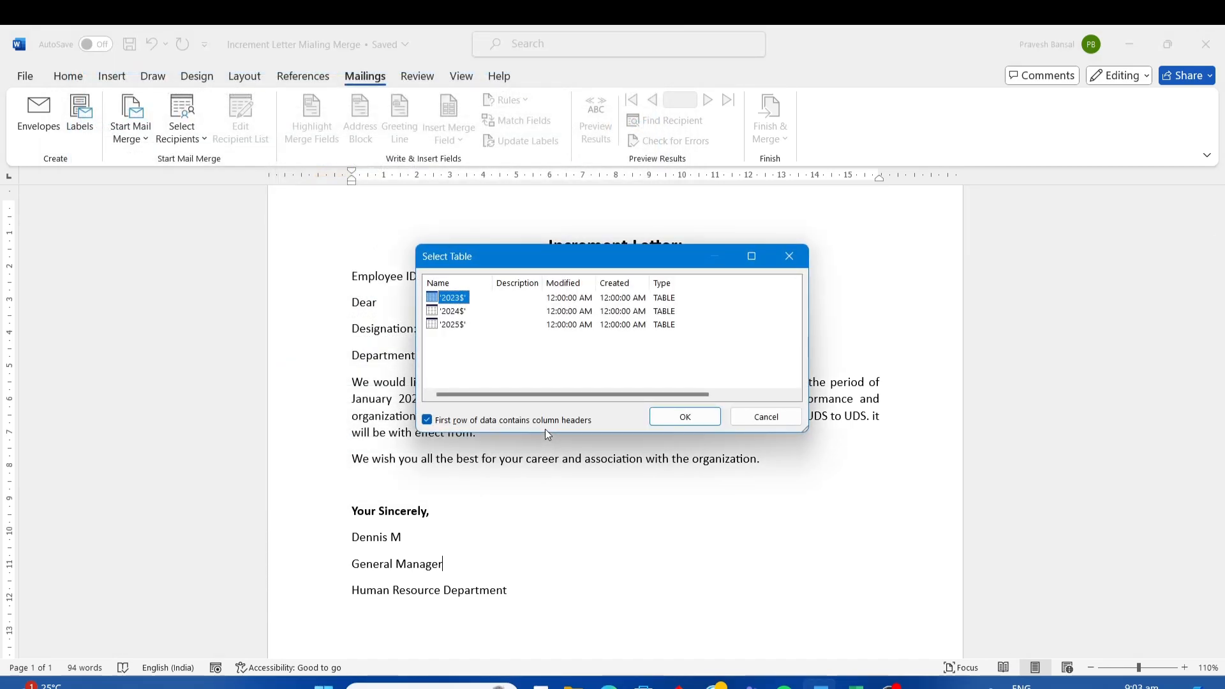
click(453, 312)
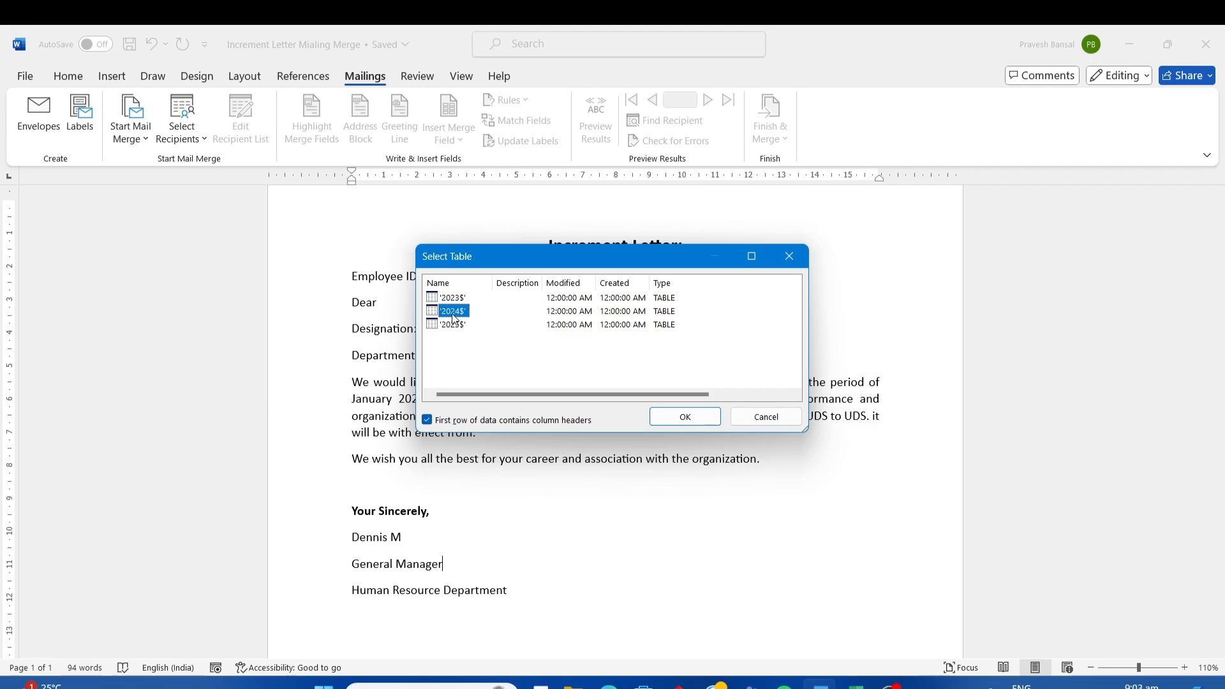
click(680, 424)
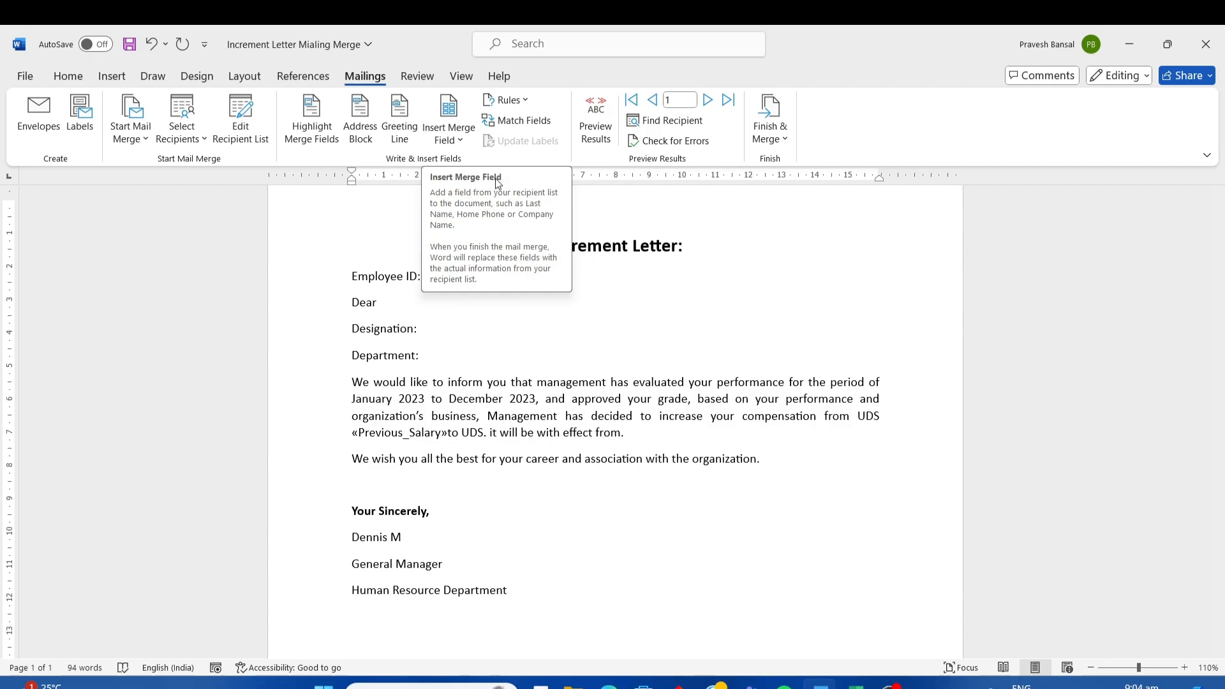
click(461, 141)
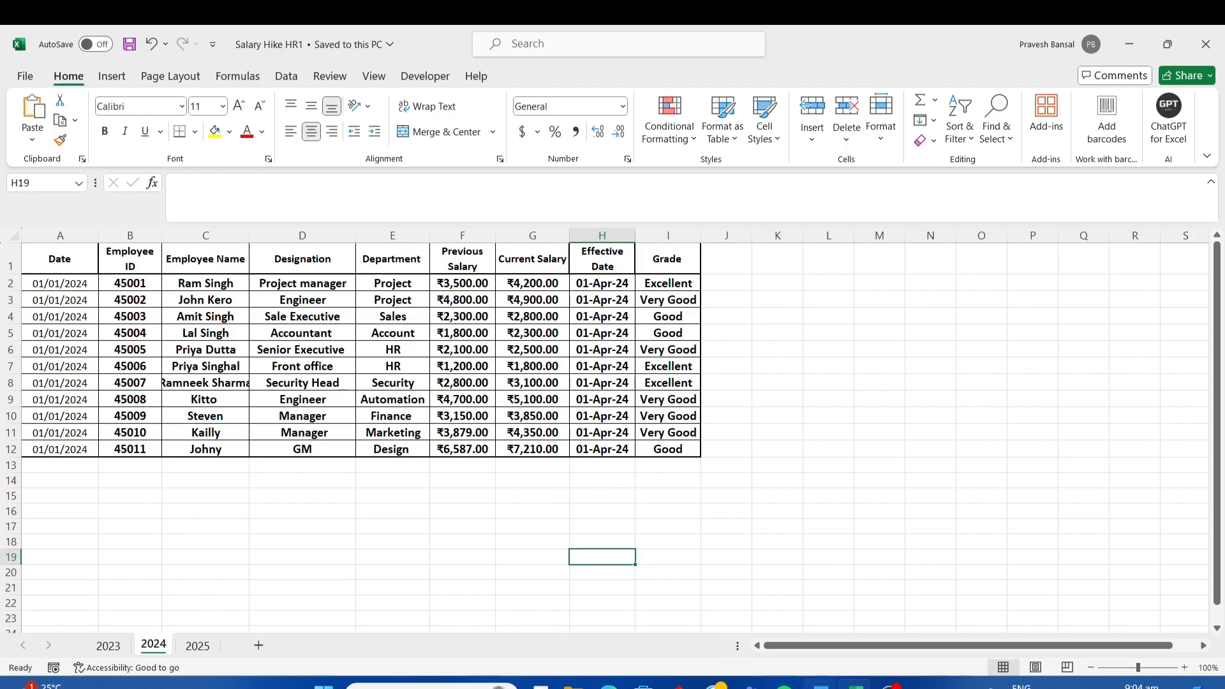
mouse_move(820, 683)
click(810, 593)
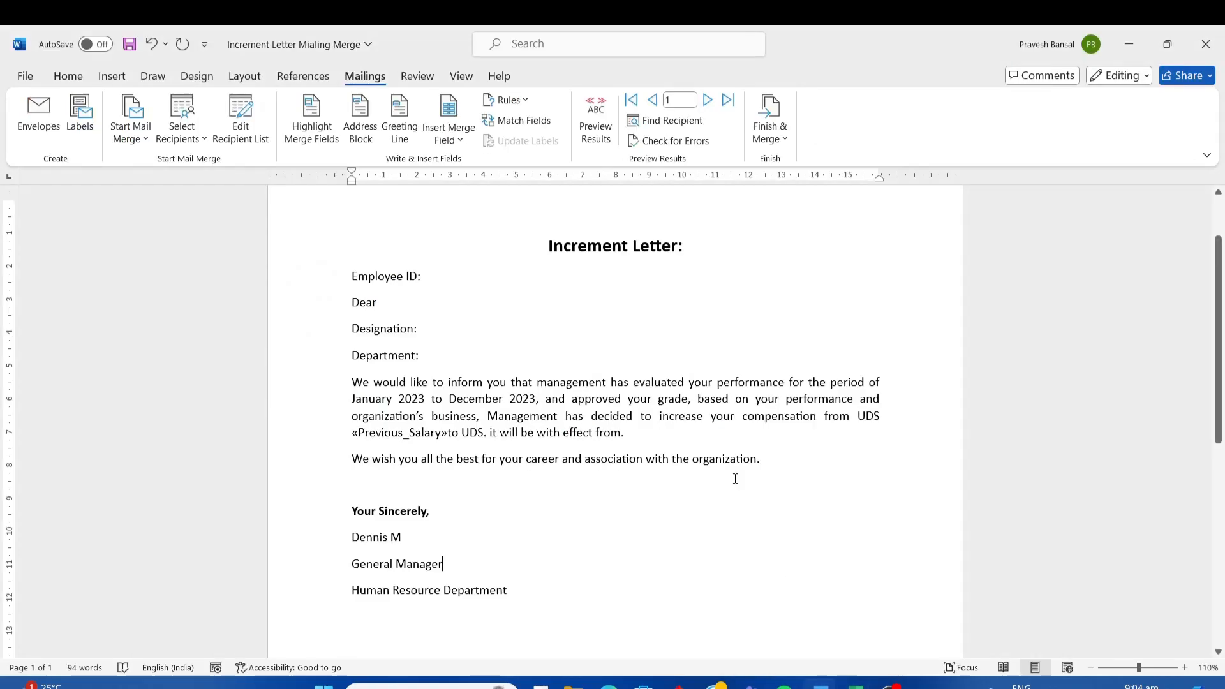
click(466, 138)
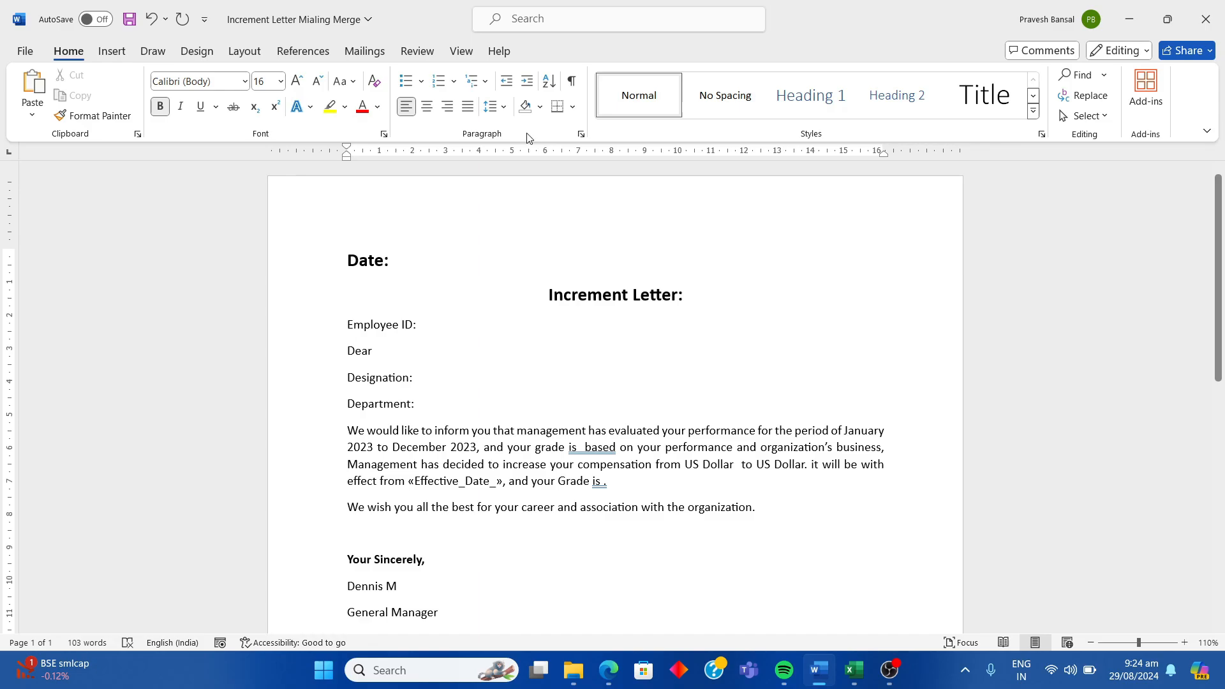
Examine the mail merge recipient list's rows and columns from Salary Hike HR1, then close the list
click(366, 51)
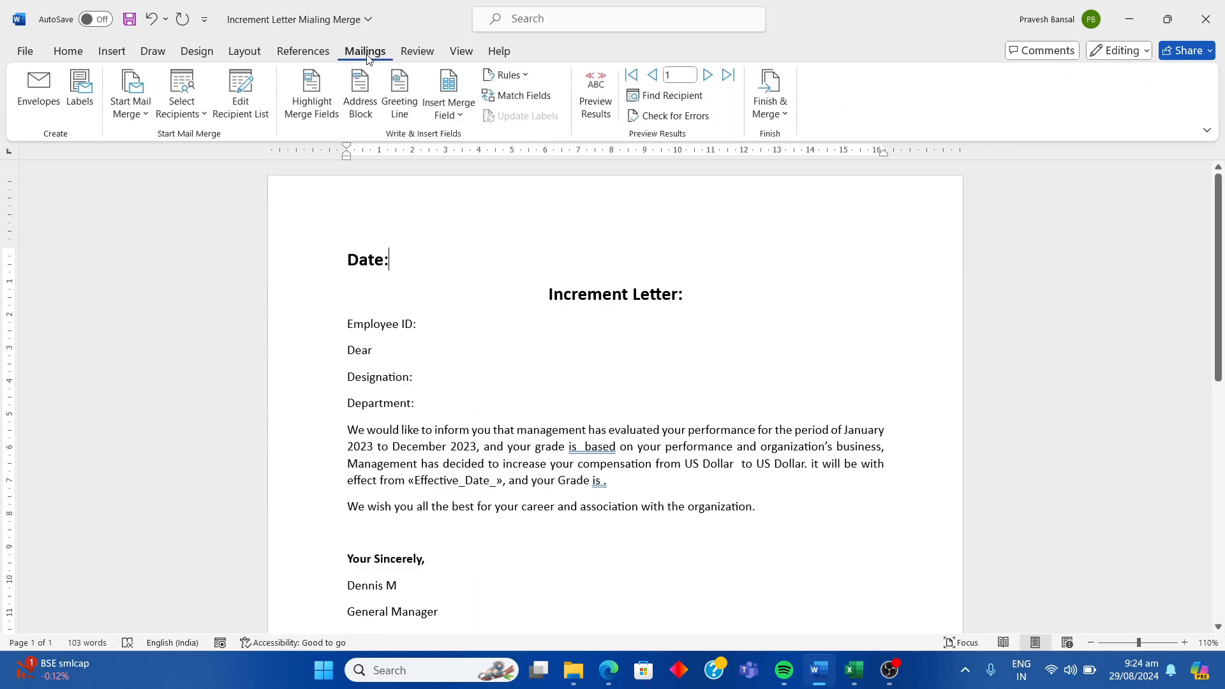
click(252, 119)
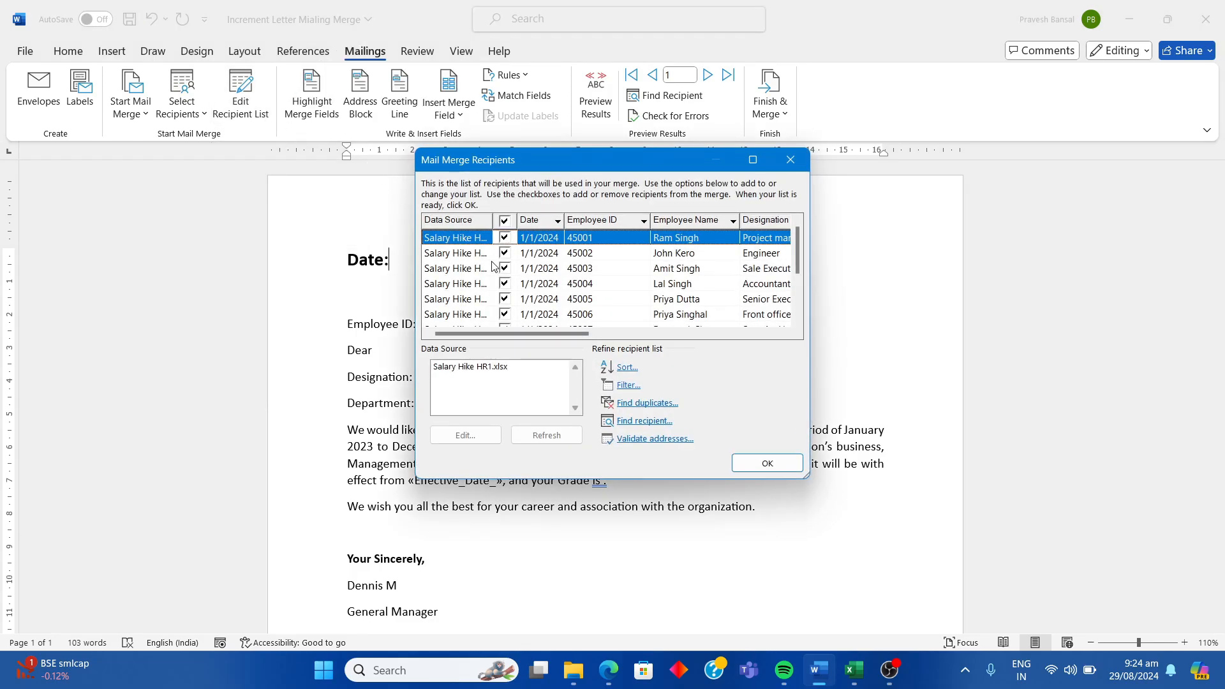
mouse_move(515, 331)
mouse_down()
mouse_move(704, 337)
mouse_move(503, 328)
mouse_up()
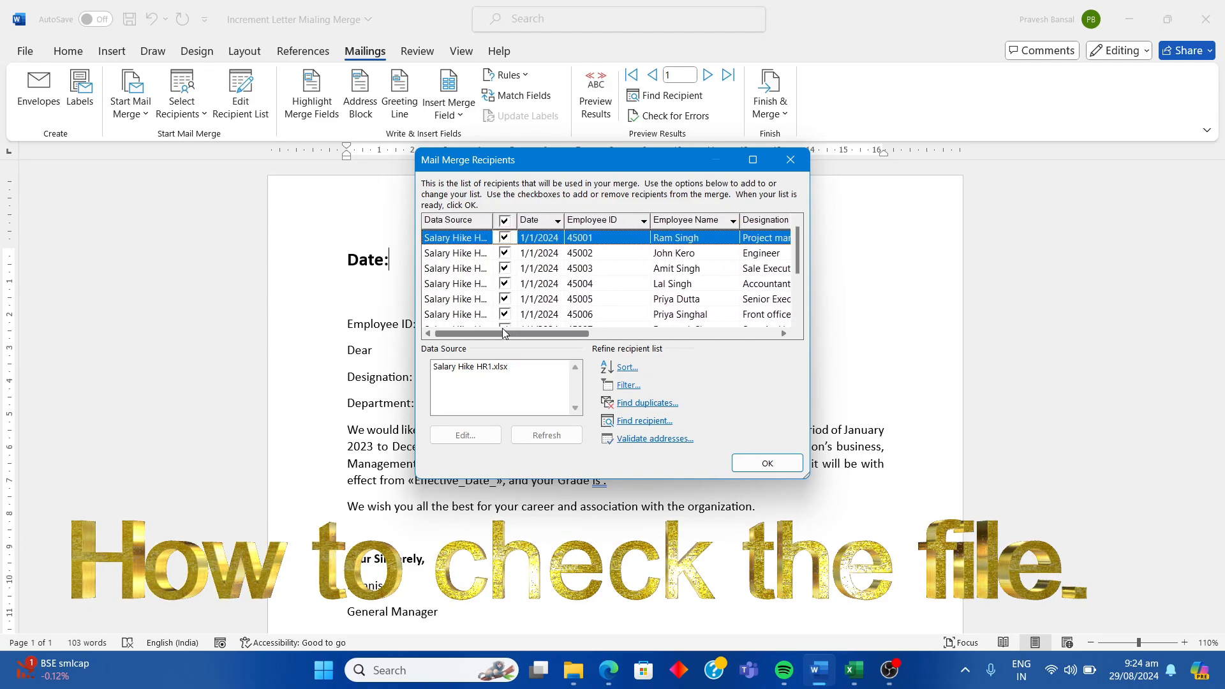
mouse_move(799, 262)
mouse_down()
mouse_move(795, 305)
mouse_move(799, 247)
mouse_up()
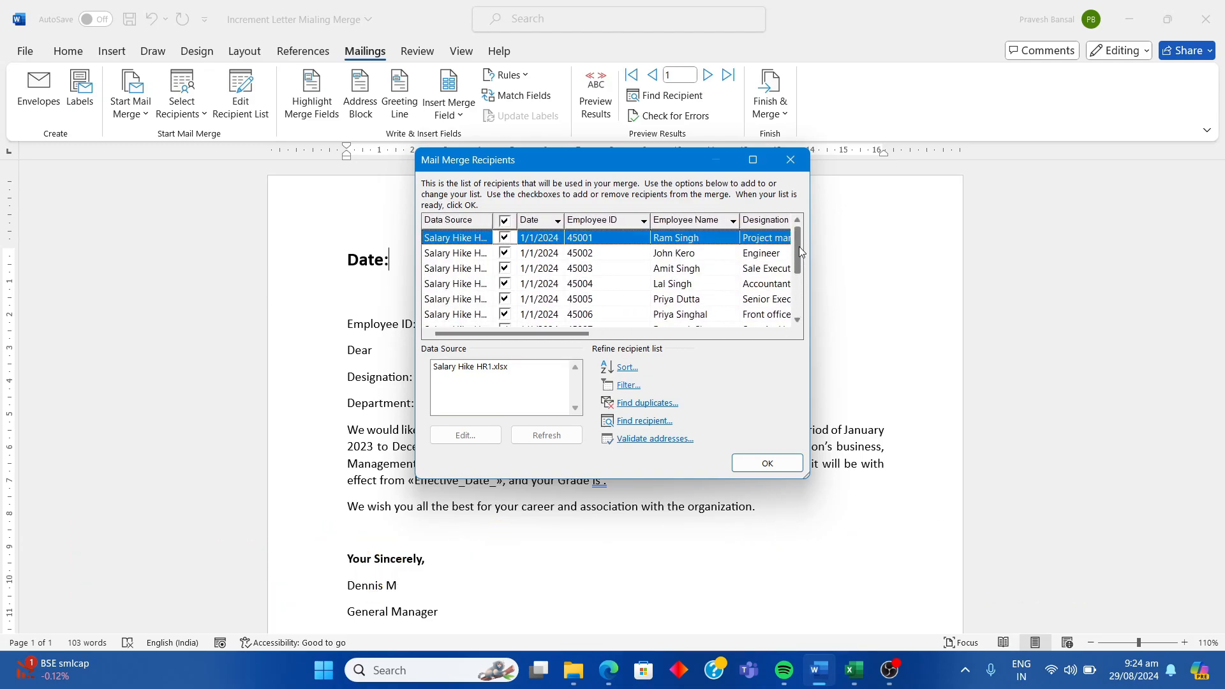
mouse_move(548, 330)
mouse_down()
mouse_move(711, 322)
mouse_move(548, 331)
mouse_up()
click(759, 464)
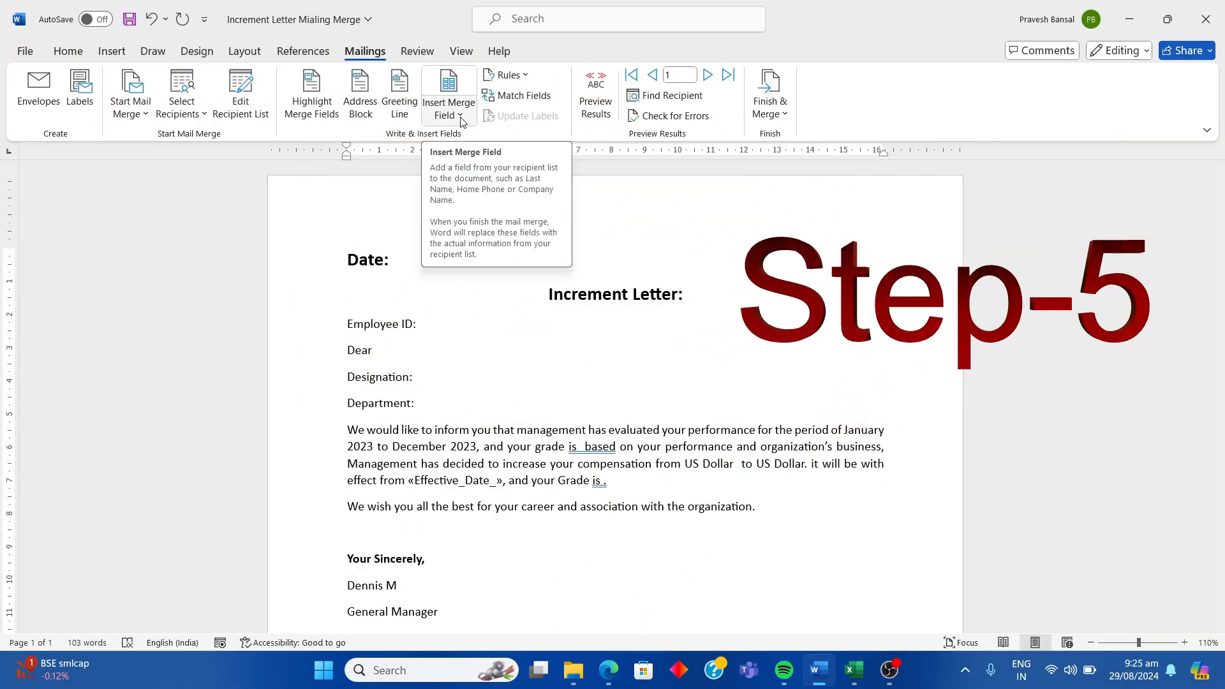
Insert the Date merge field after the "Date:" label above the letter's title
click(460, 116)
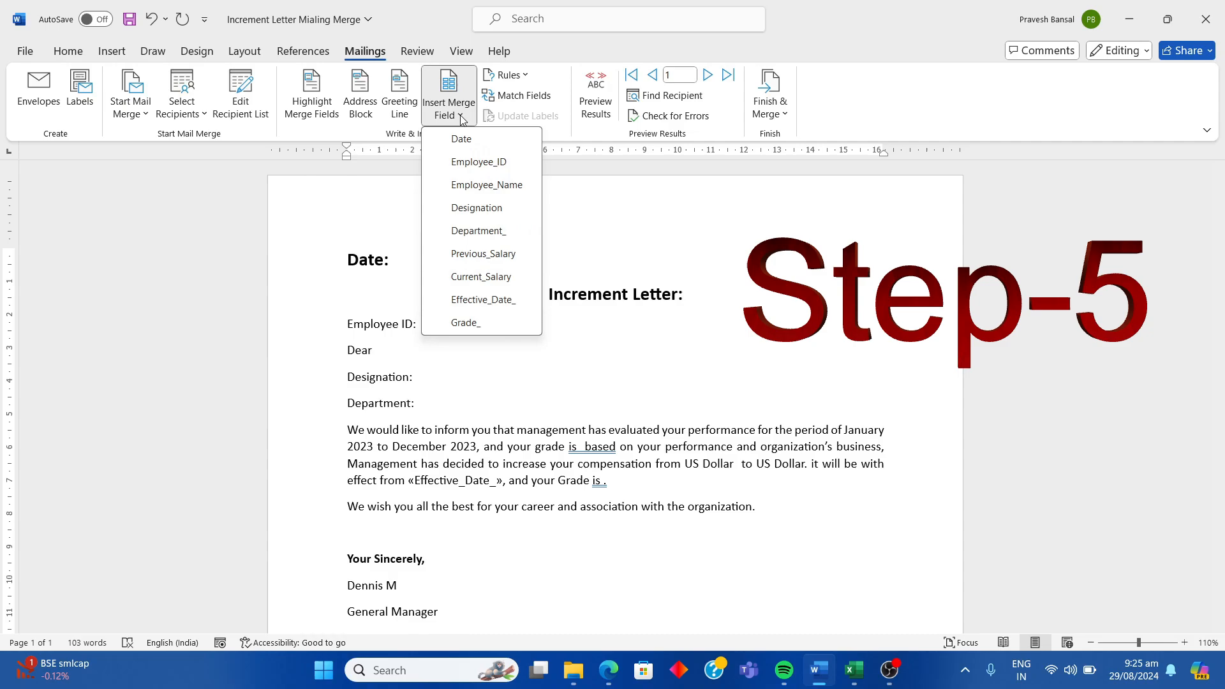
click(462, 139)
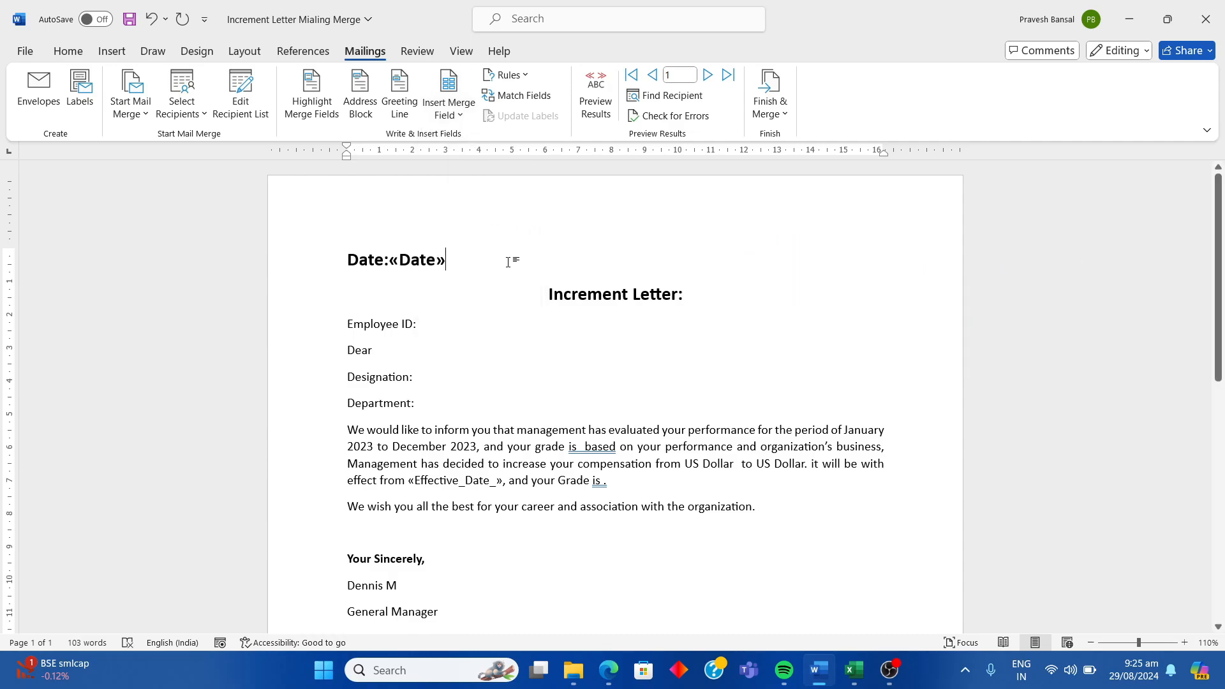
Insert the Employee_ID merge field after "Employee ID:" and the Employee_Name field after "Dear", checking the column names in Excel
click(431, 323)
click(854, 670)
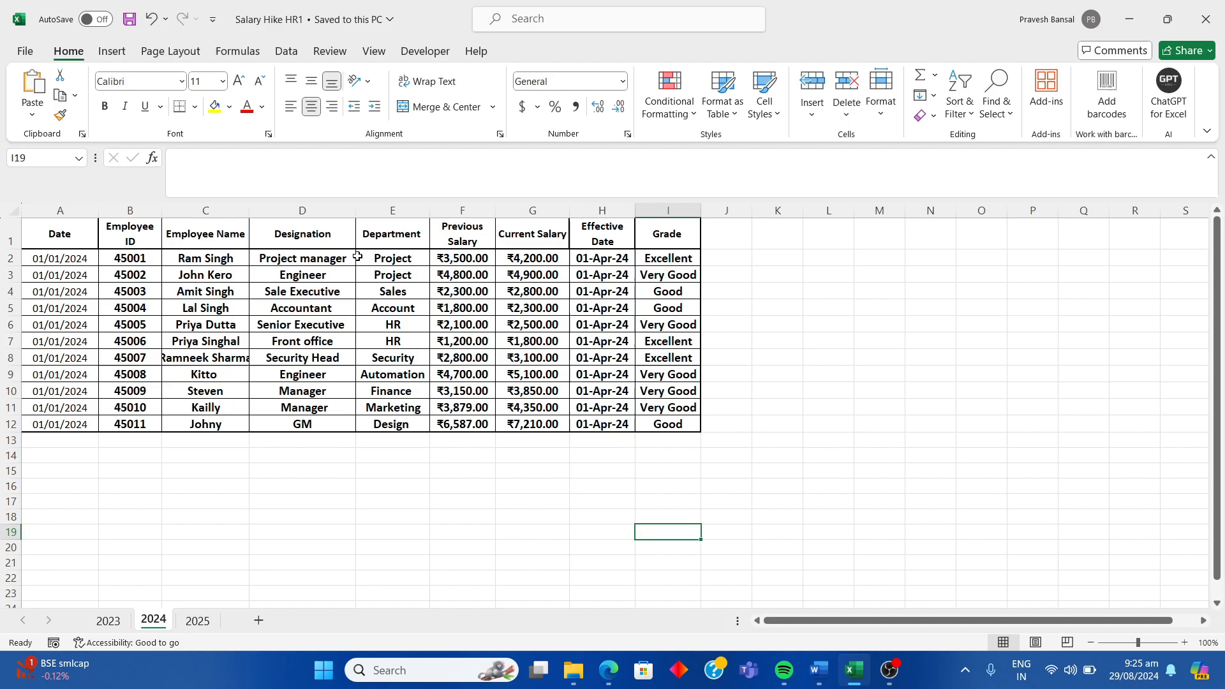
key(alt+Tab)
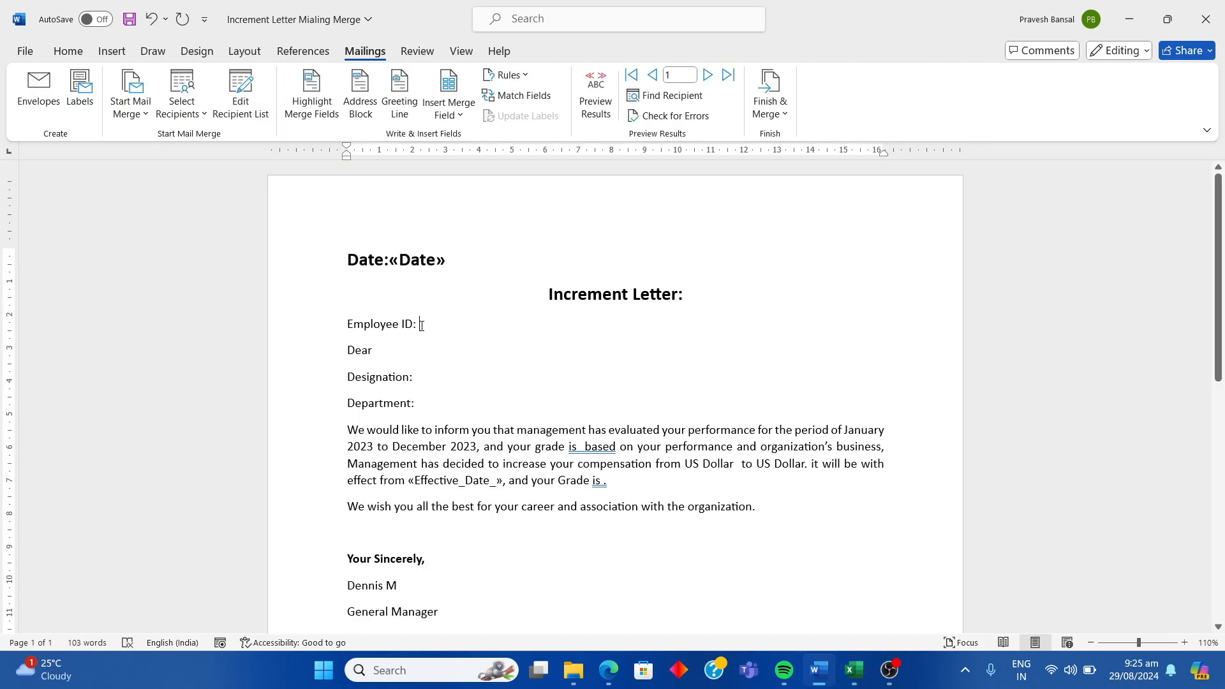
click(464, 118)
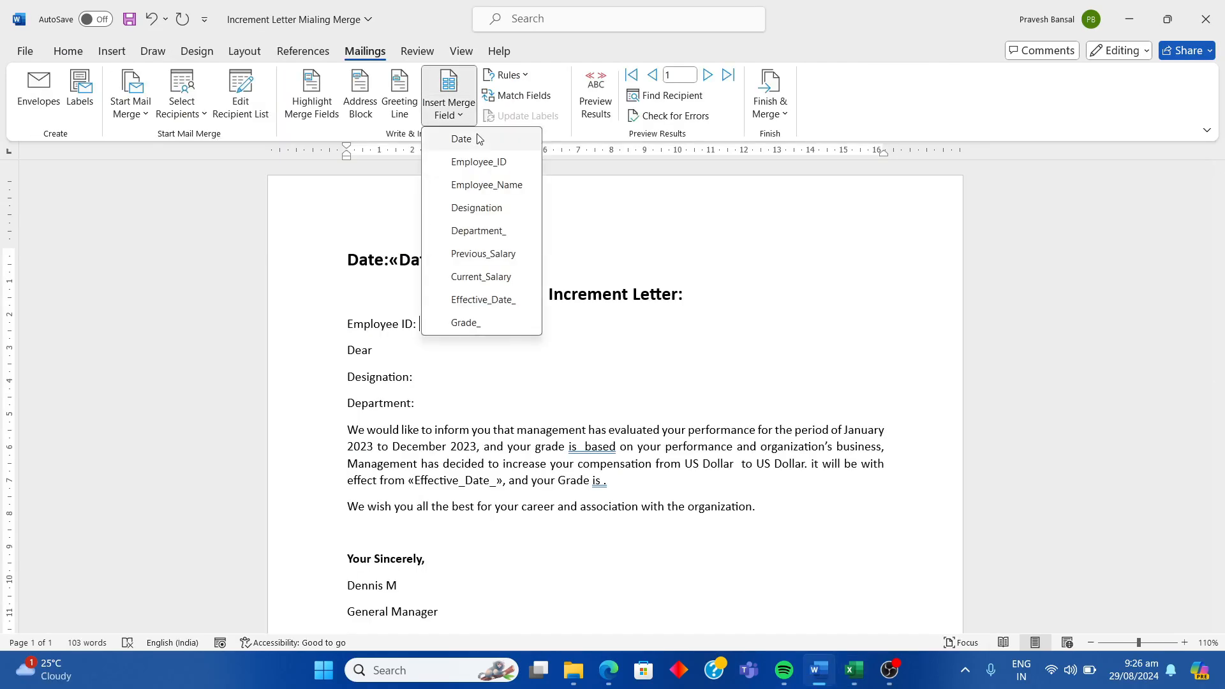
click(457, 161)
click(384, 345)
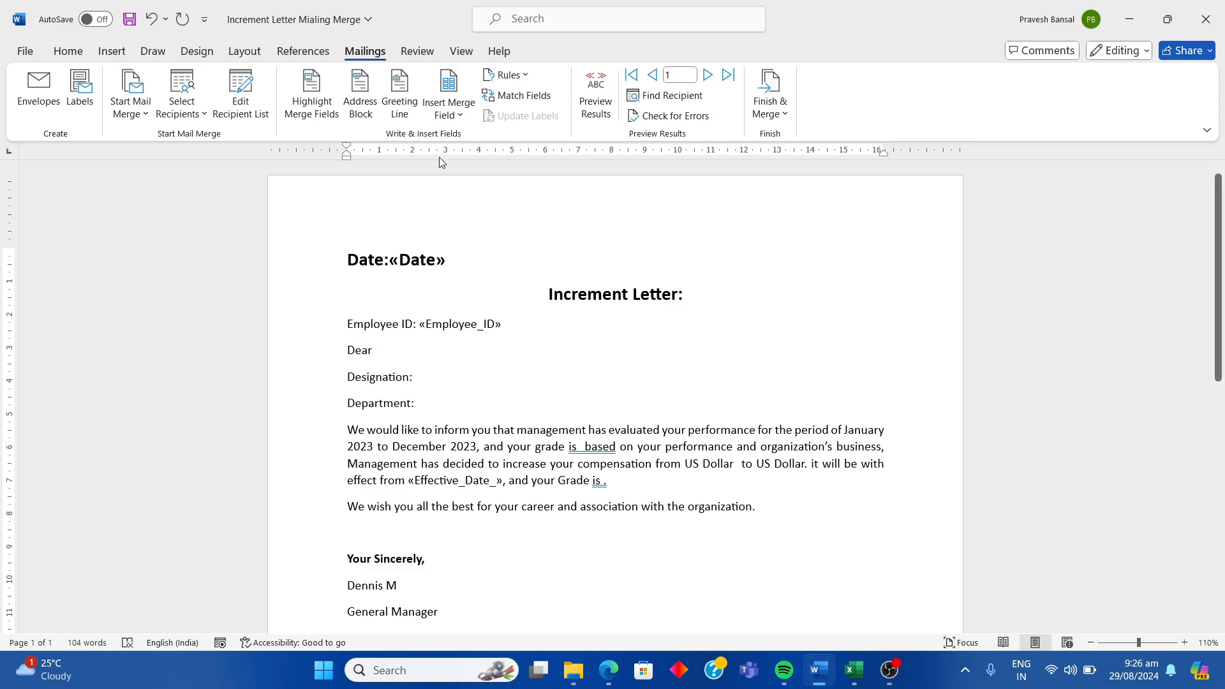
click(464, 118)
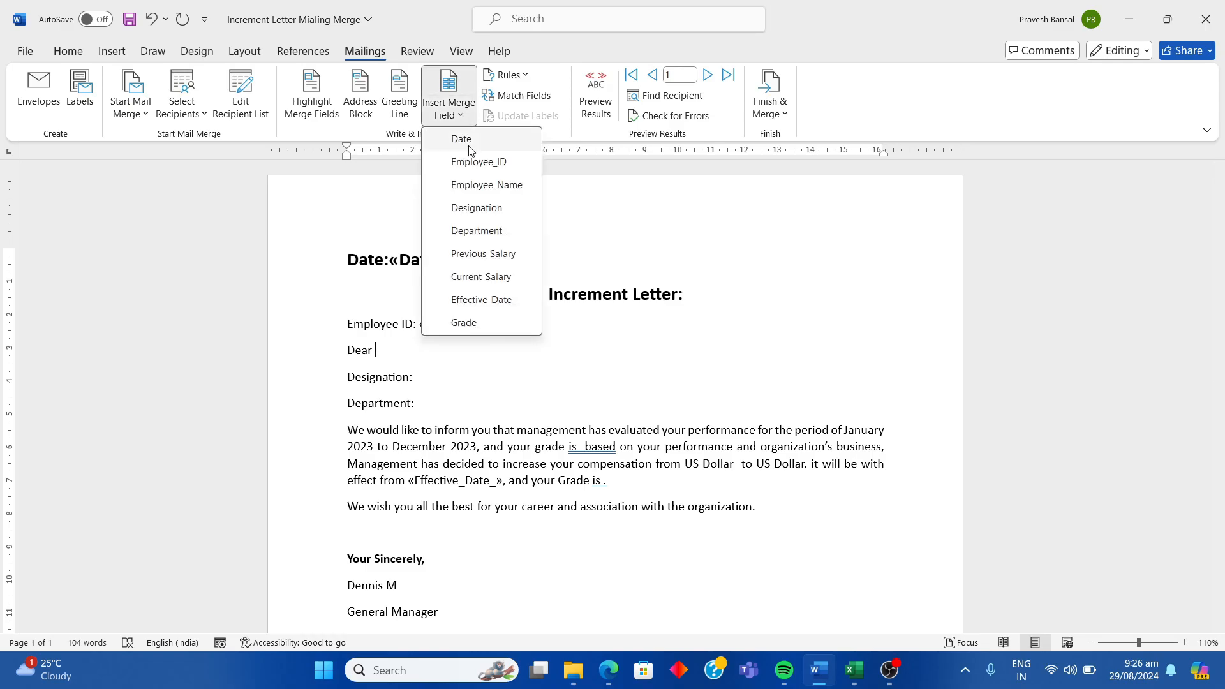
click(482, 186)
Insert the Designation merge field after "Designation:" and the Department_ field after "Department:"
click(430, 373)
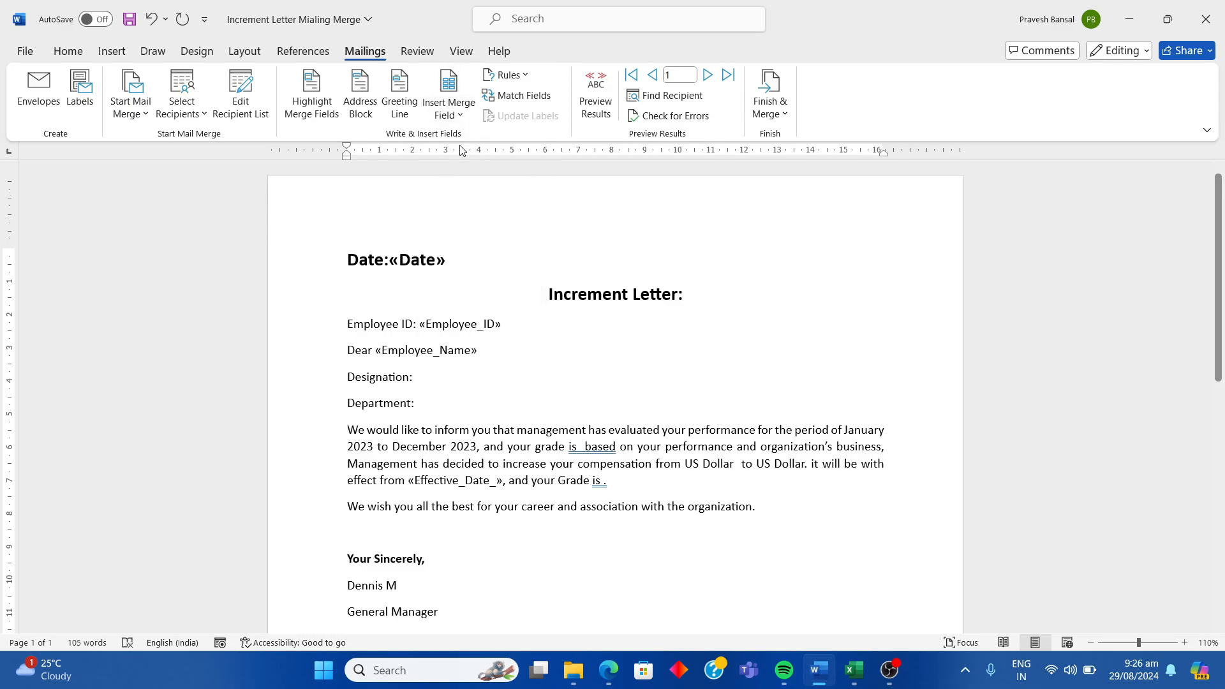
click(449, 113)
click(479, 207)
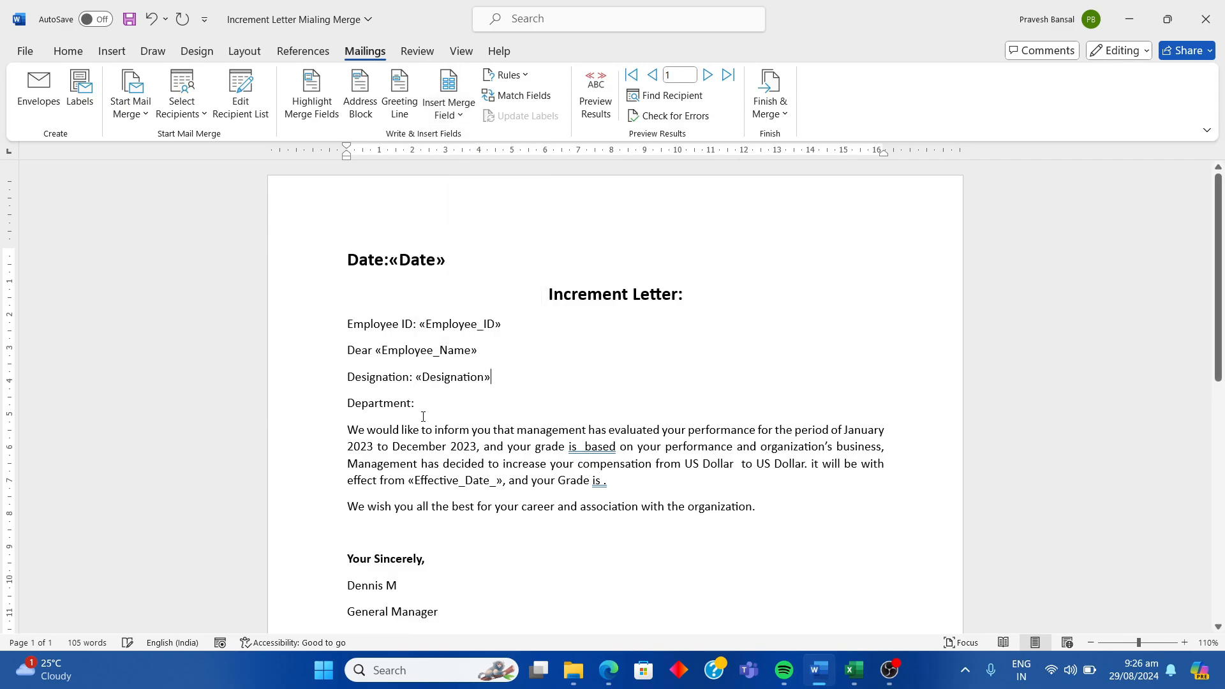
click(426, 403)
click(463, 117)
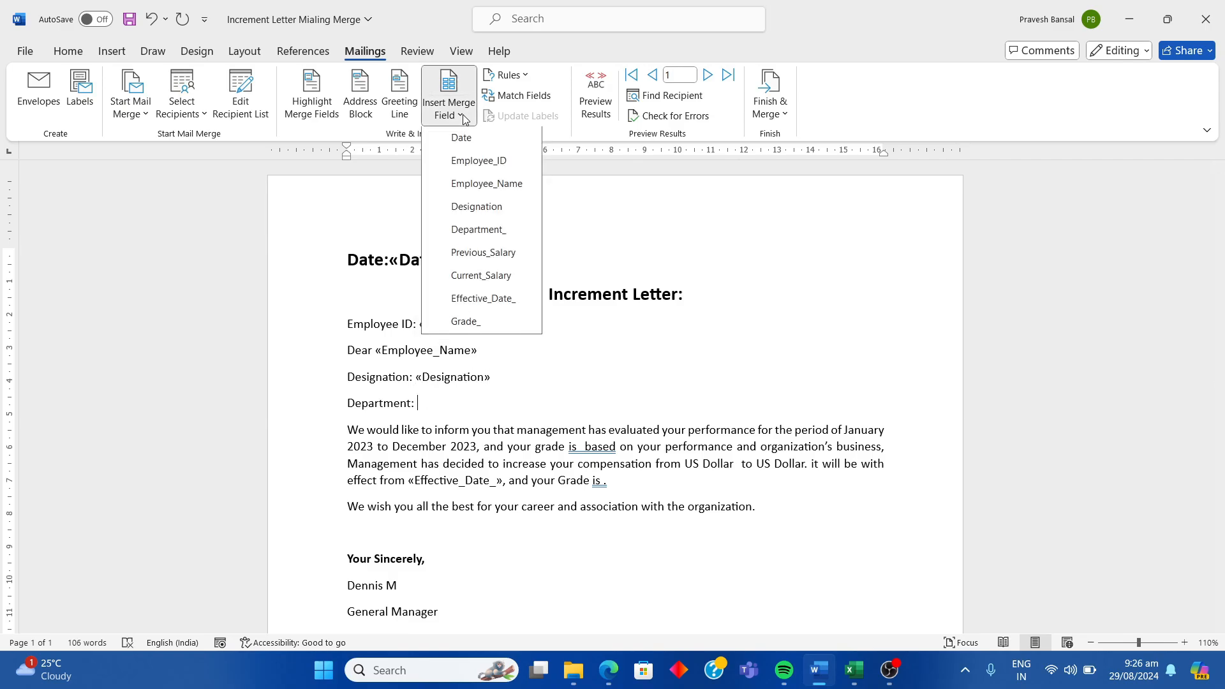
click(491, 231)
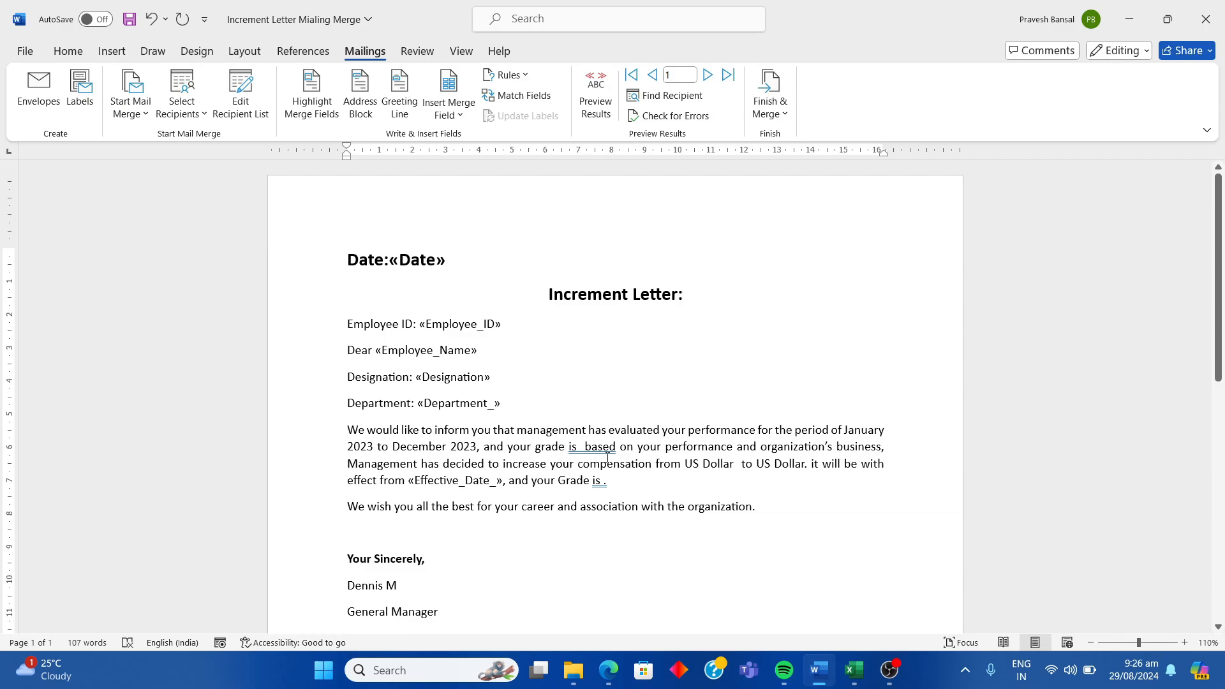
Insert the Grade_ merge field after "your grade is" in the body paragraph
click(578, 447)
click(454, 114)
click(479, 324)
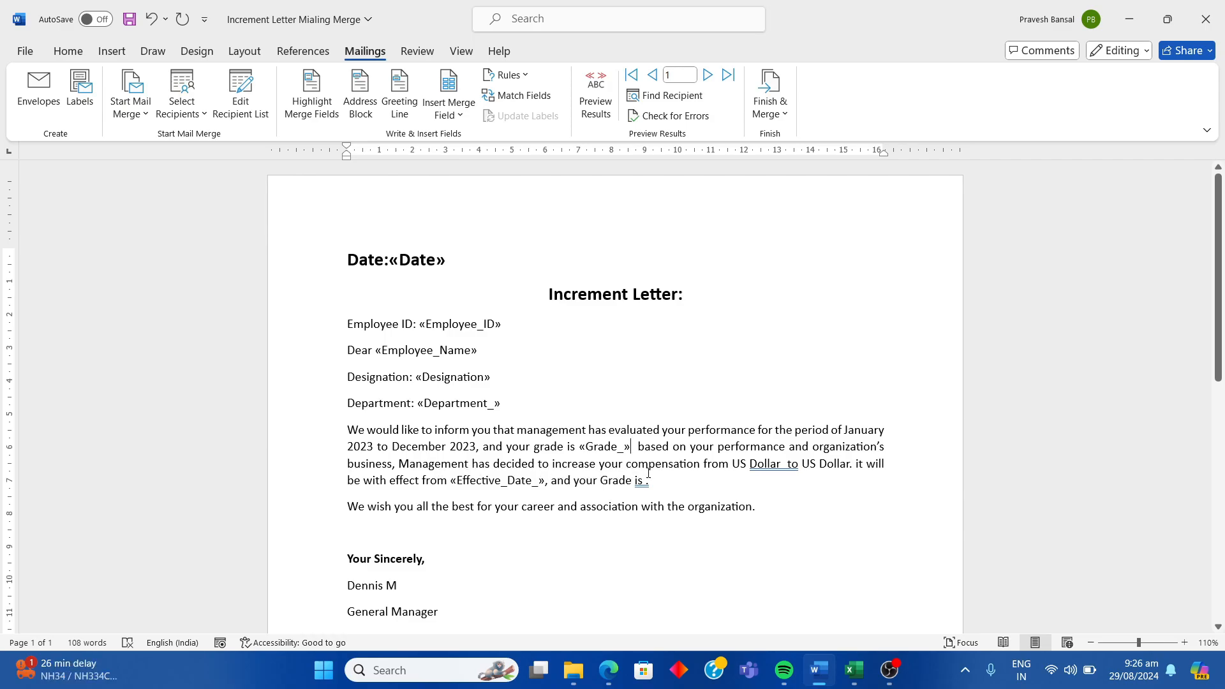
Insert the Previous_Salary merge field before the first "US Dollar" and the Current_Salary field before the second one
click(731, 465)
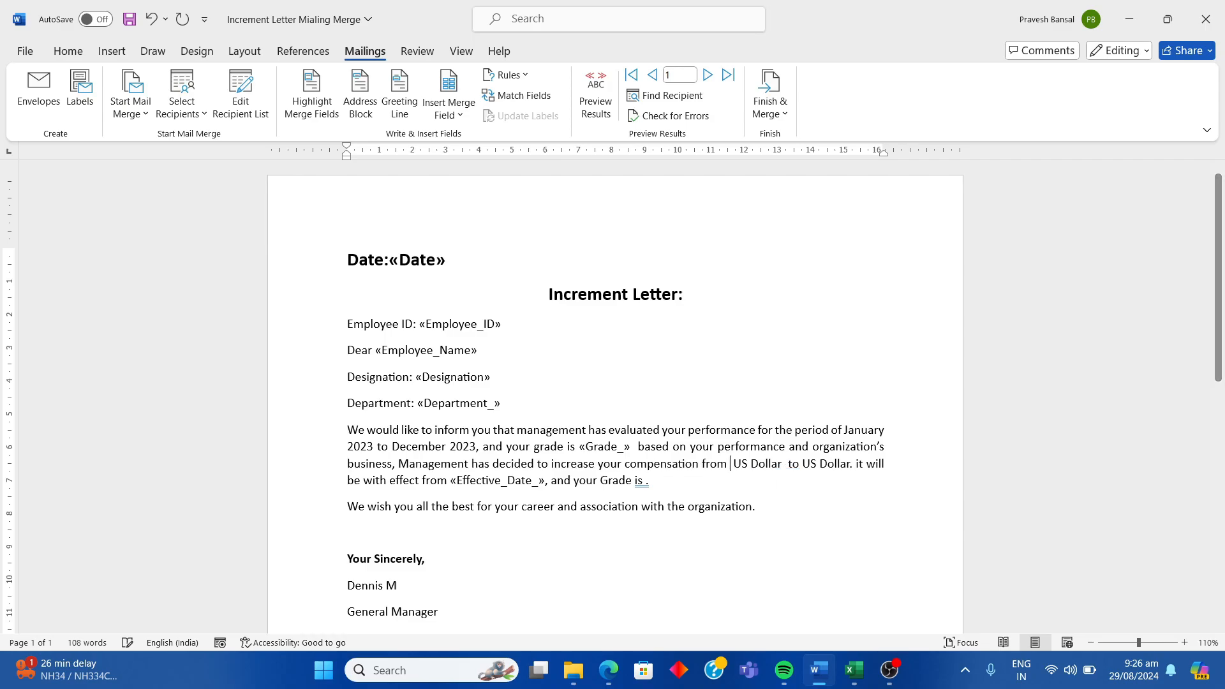
click(463, 115)
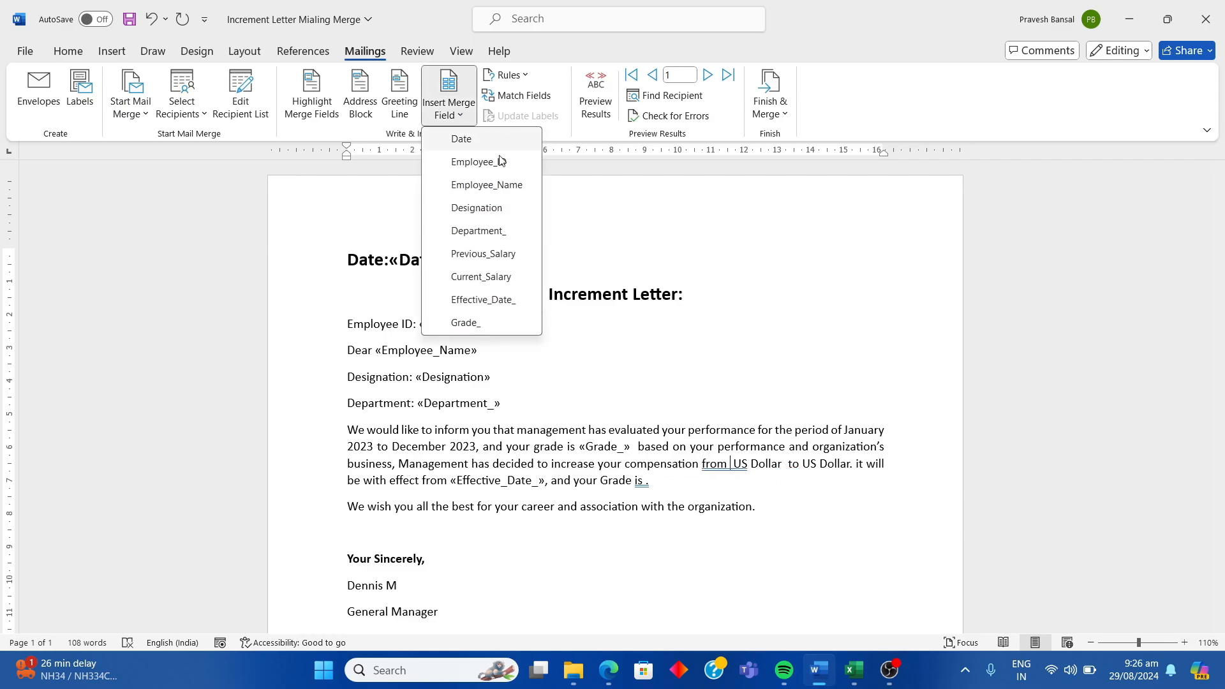
click(511, 256)
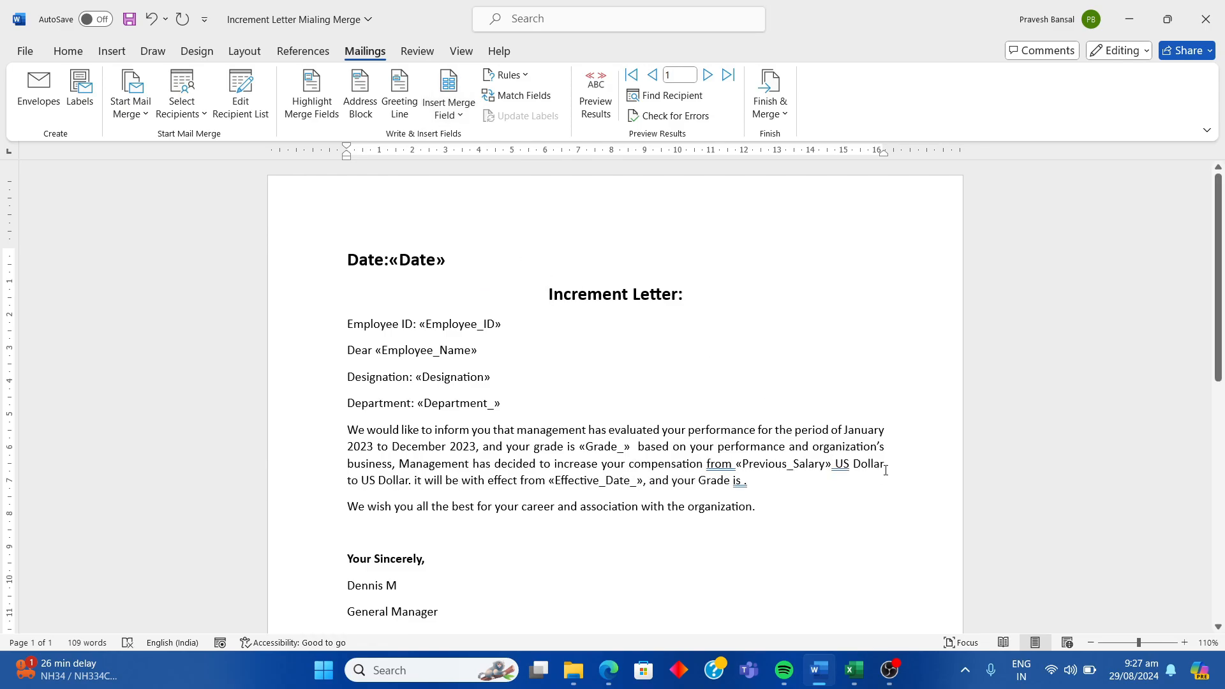
click(359, 481)
click(459, 120)
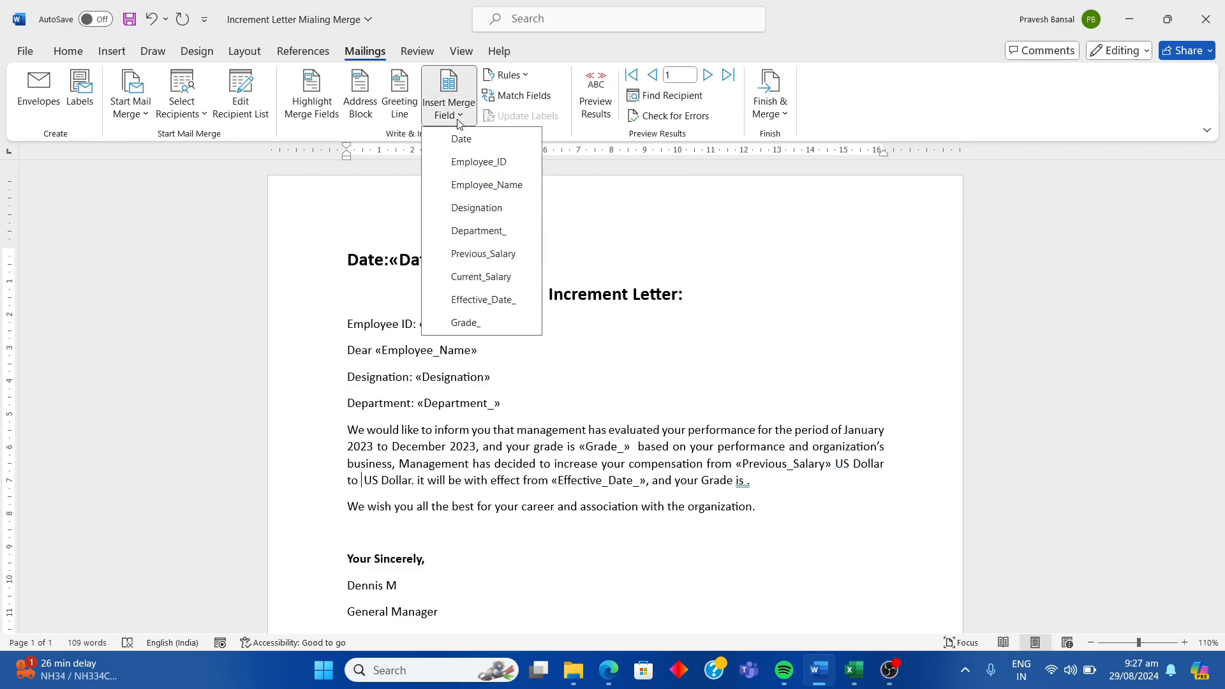
click(492, 279)
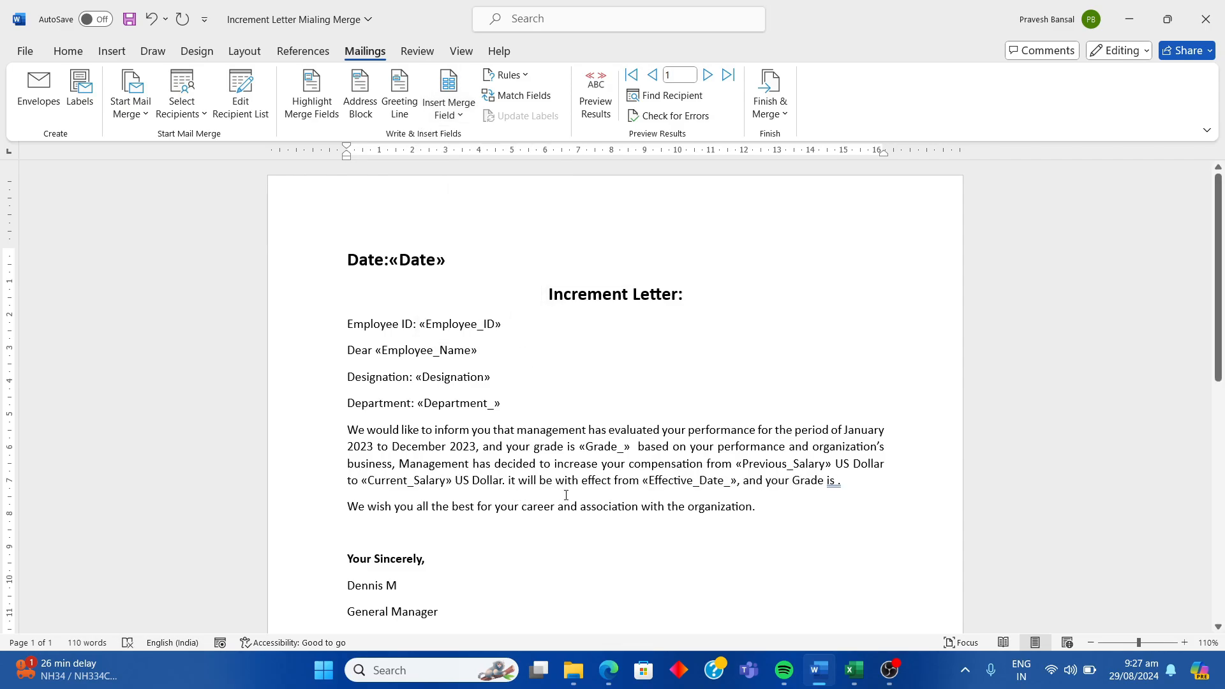
click(662, 490)
click(448, 106)
click(511, 305)
Finish the merge by generating individual letters for all records in a new document
click(609, 535)
scroll(623, 345, down, 6)
scroll(624, 347, up, 5)
scroll(625, 358, up, 1)
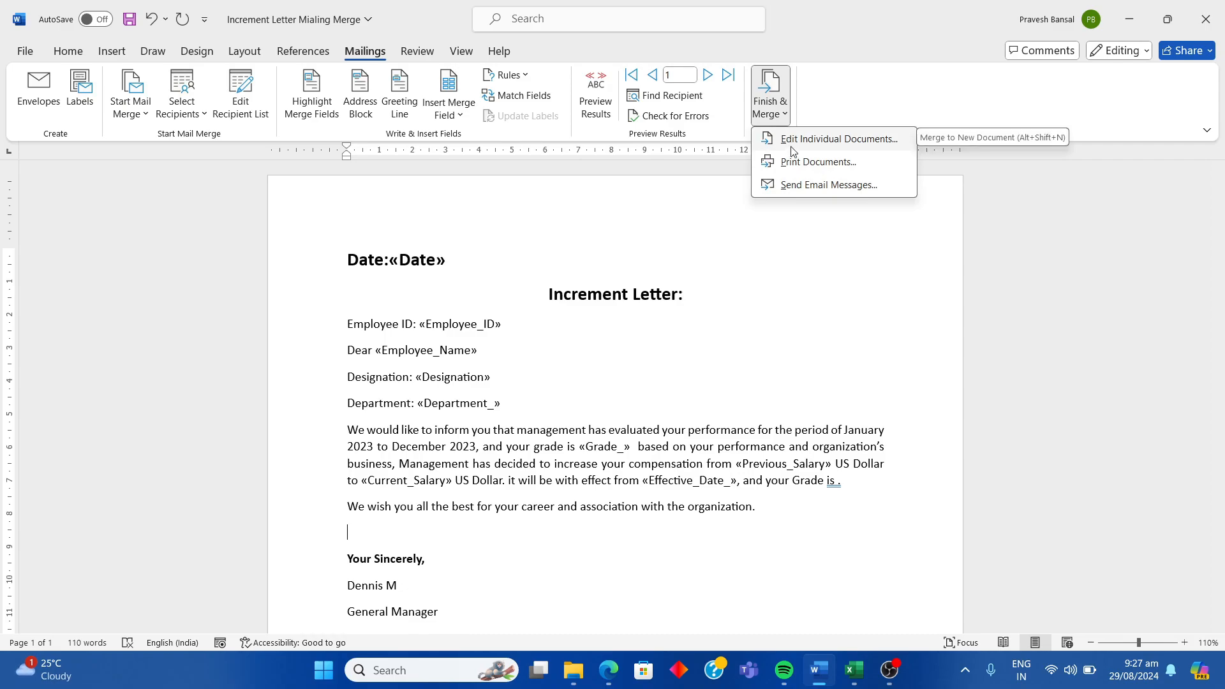
click(836, 140)
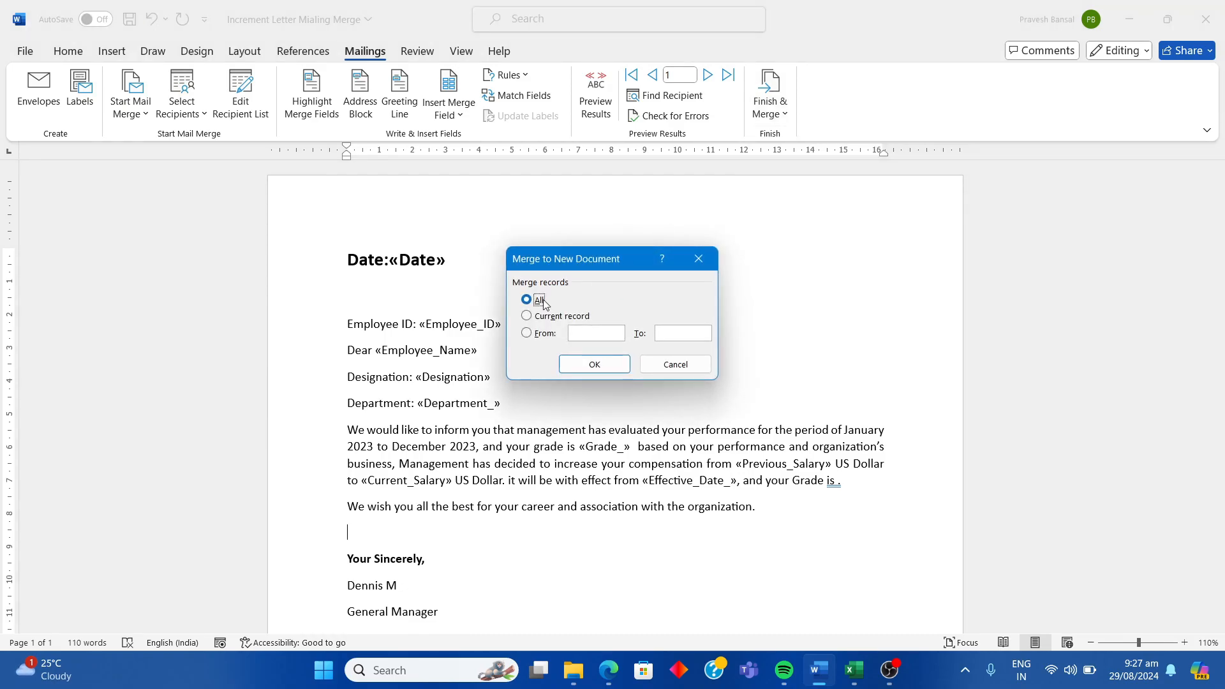
click(595, 364)
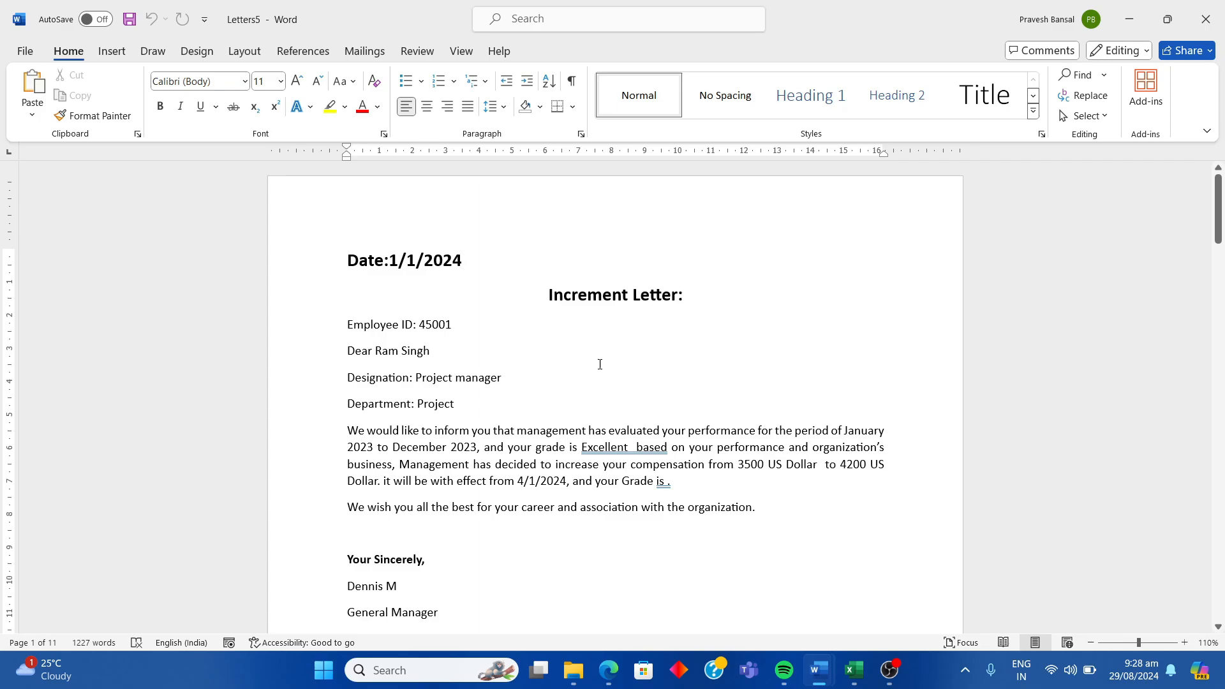
Review the merge fields and signature block in the original letter template, and return to the merged letters document
click(1130, 20)
scroll(637, 295, down, 7)
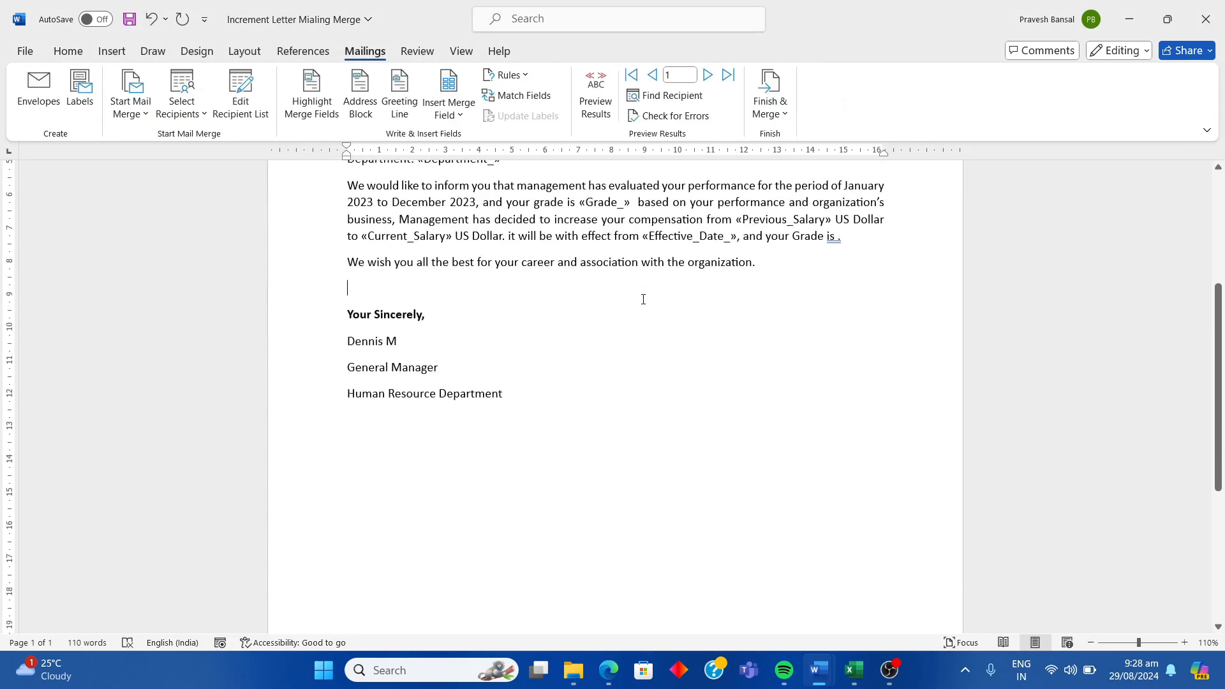
scroll(640, 303, up, 4)
scroll(654, 367, up, 3)
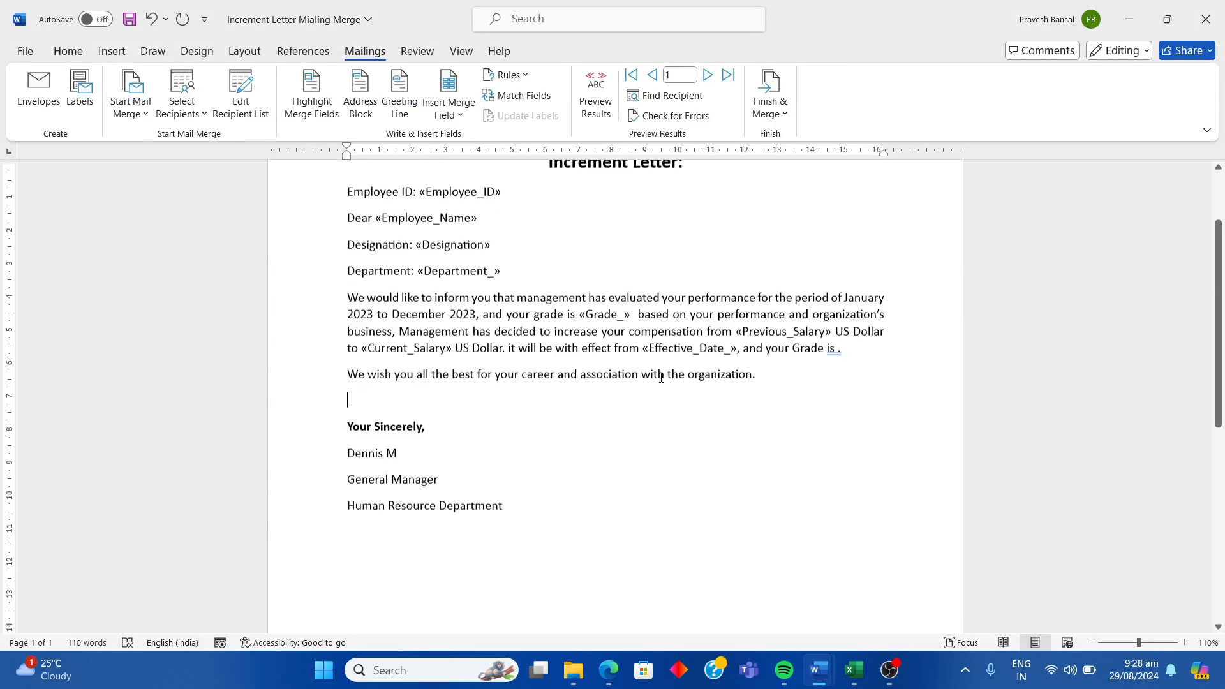
scroll(650, 374, up, 1)
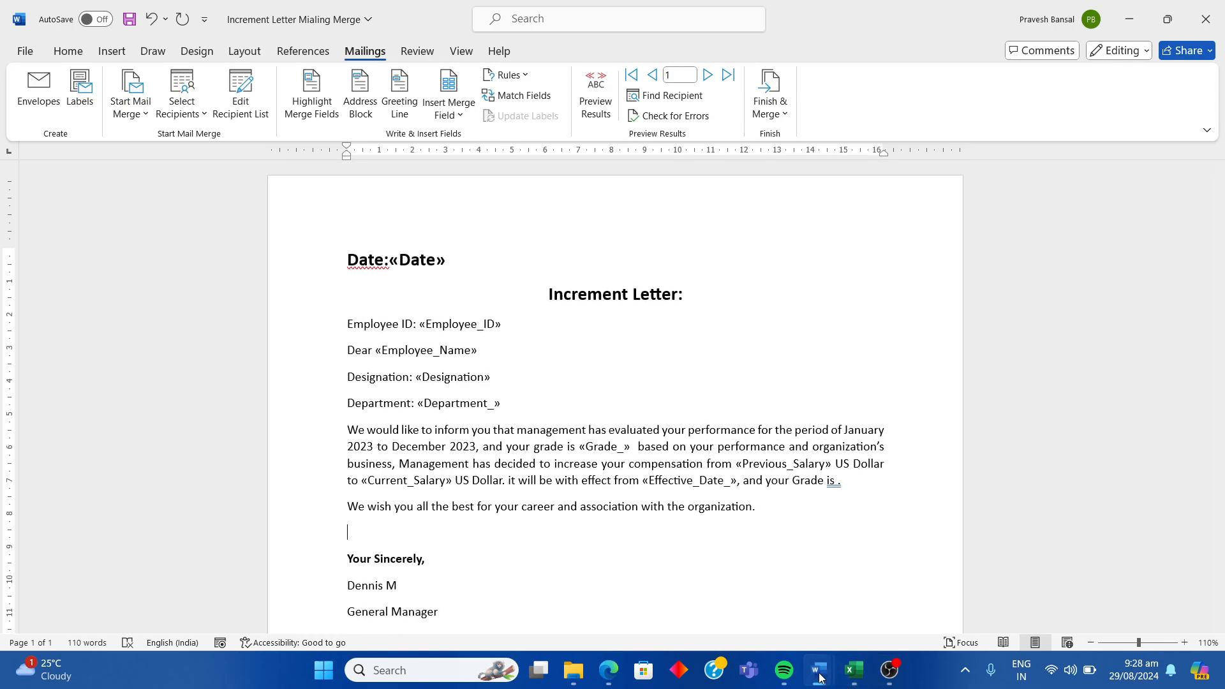
mouse_move(820, 670)
click(911, 588)
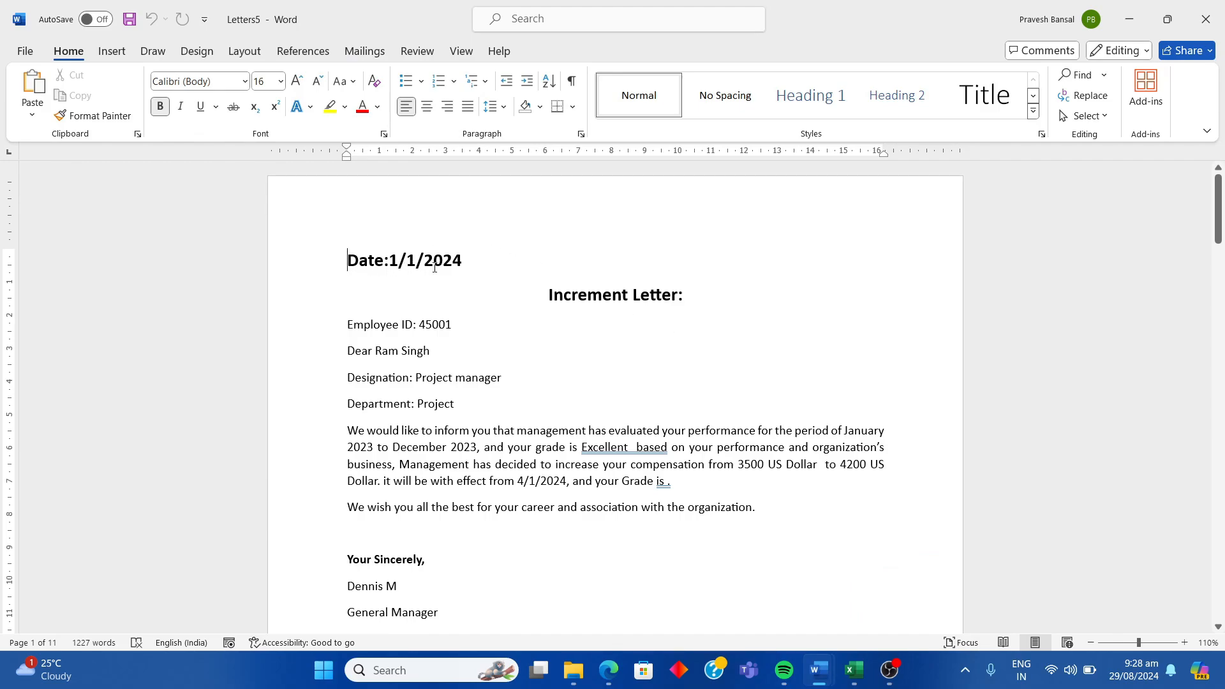
Read through the merged letters from the first page to the Security Head's letter on page 7
click(683, 297)
scroll(829, 469, down, 15)
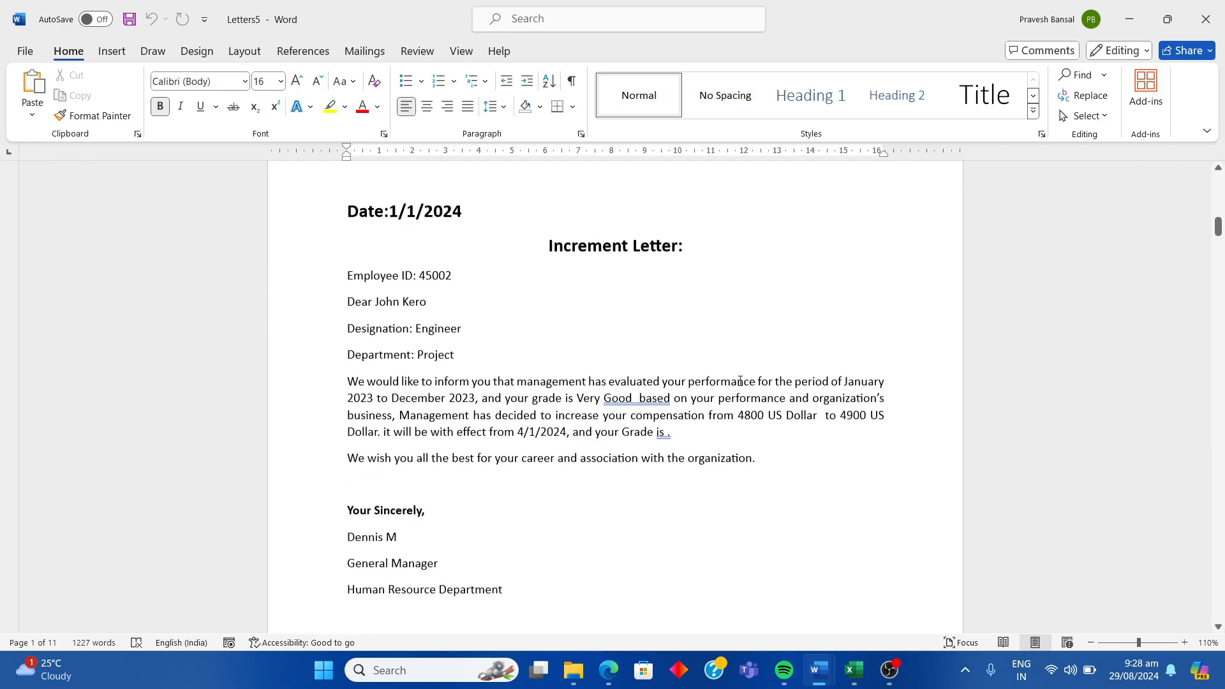
scroll(740, 381, down, 20)
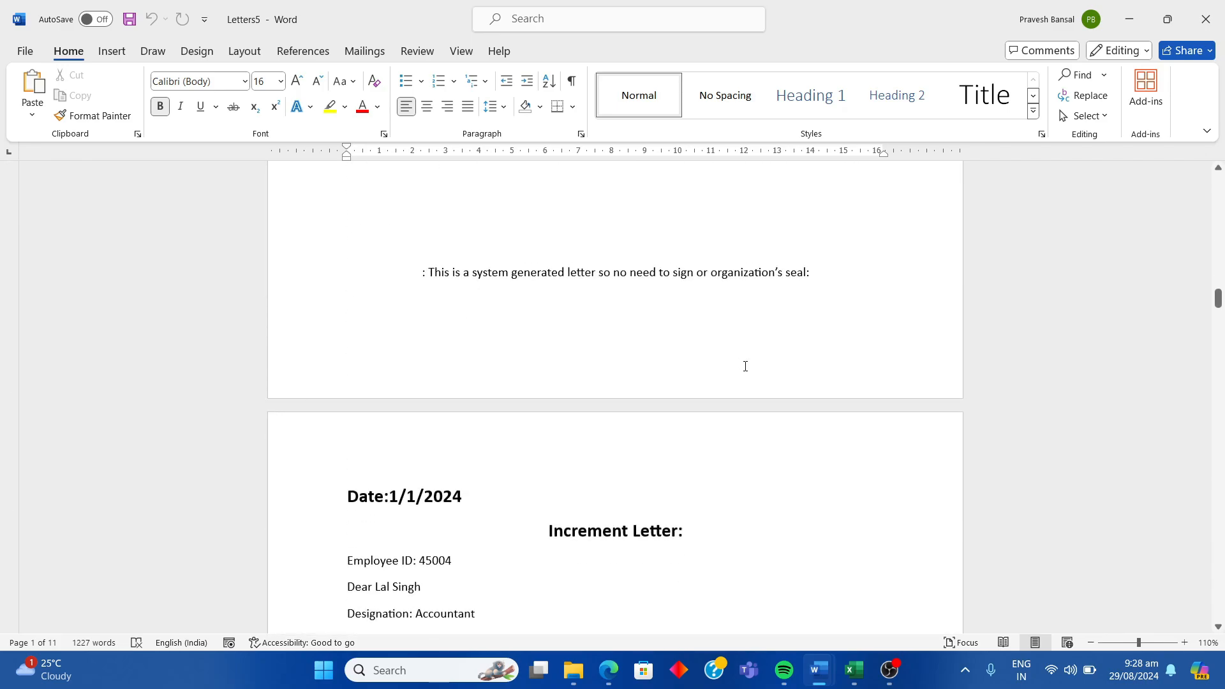
scroll(746, 368, down, 15)
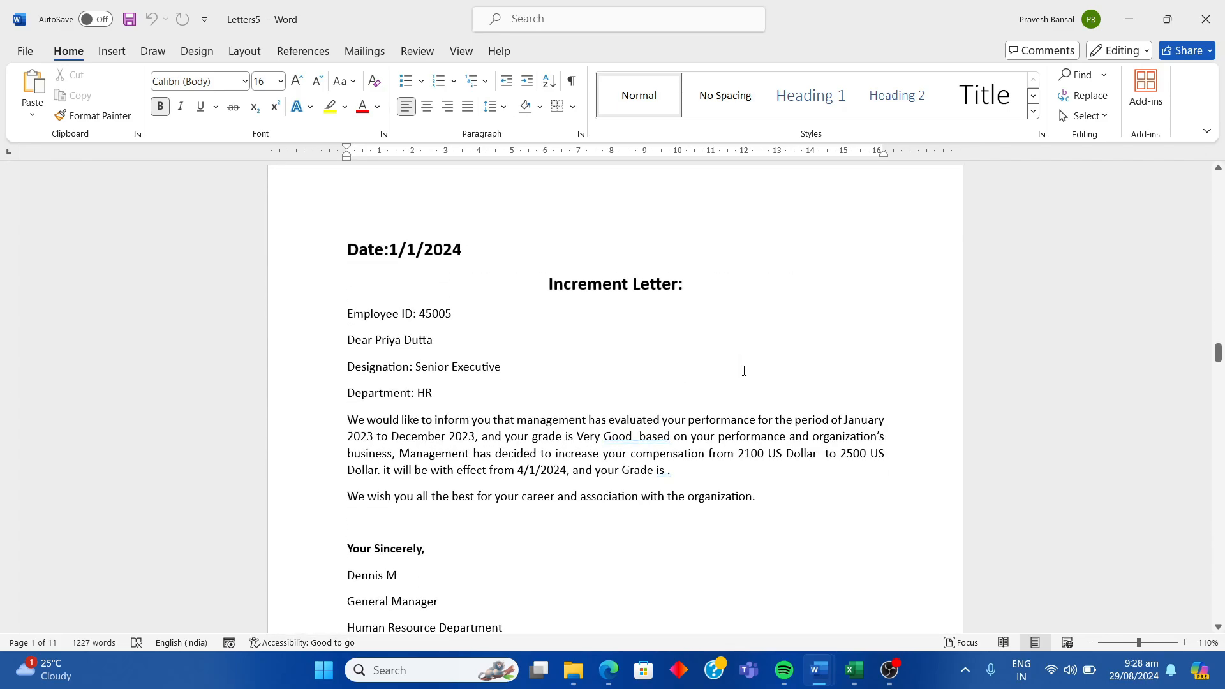
scroll(745, 371, down, 15)
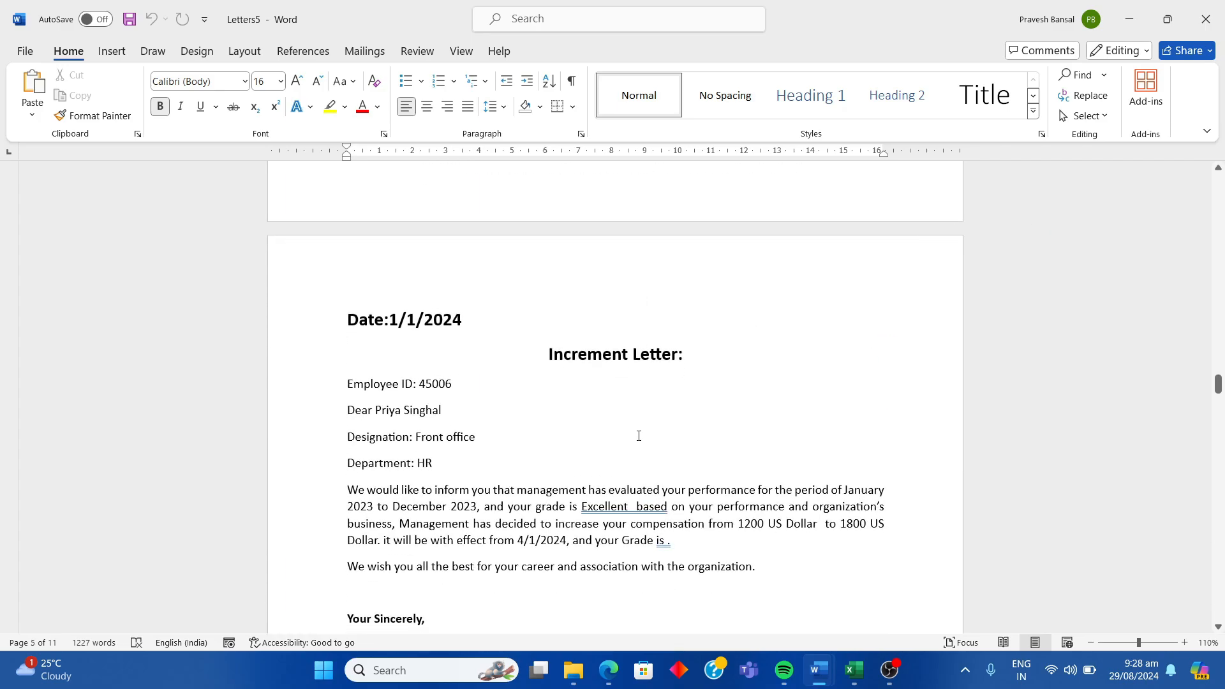
scroll(651, 425, down, 3)
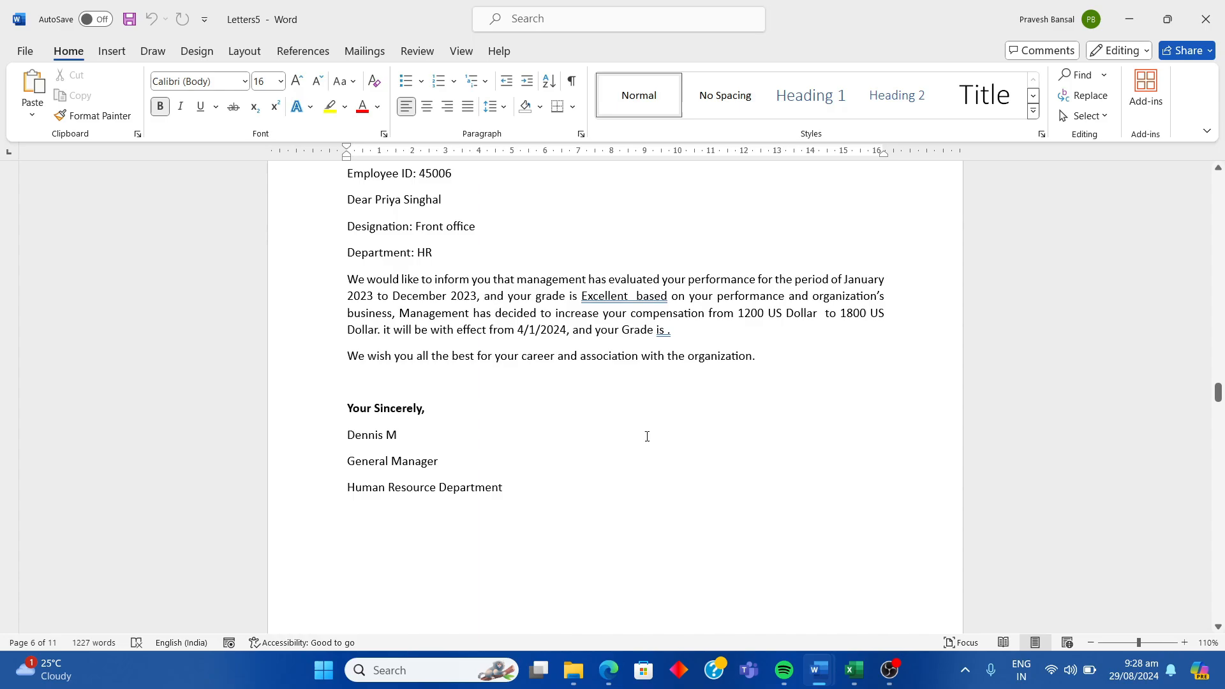
scroll(463, 361, down, 9)
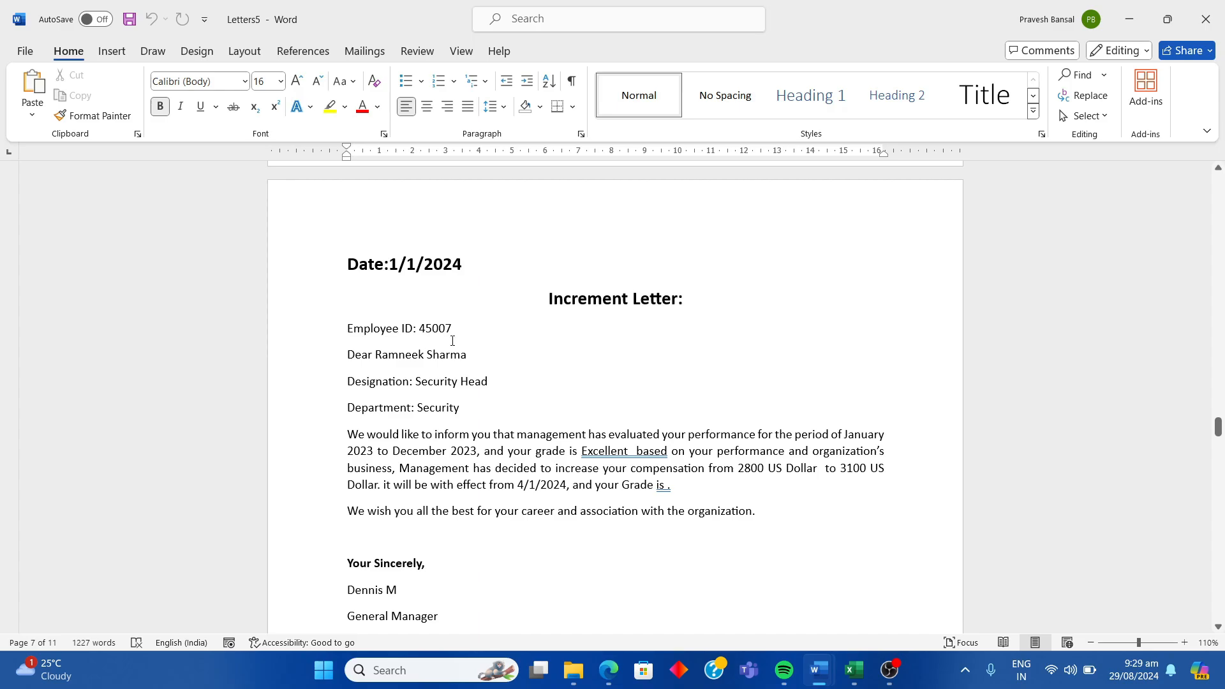
In Excel's 2024 sheet, fill the Security Head's row with yellow and autofit the Employee Name column
key(alt+Tab)
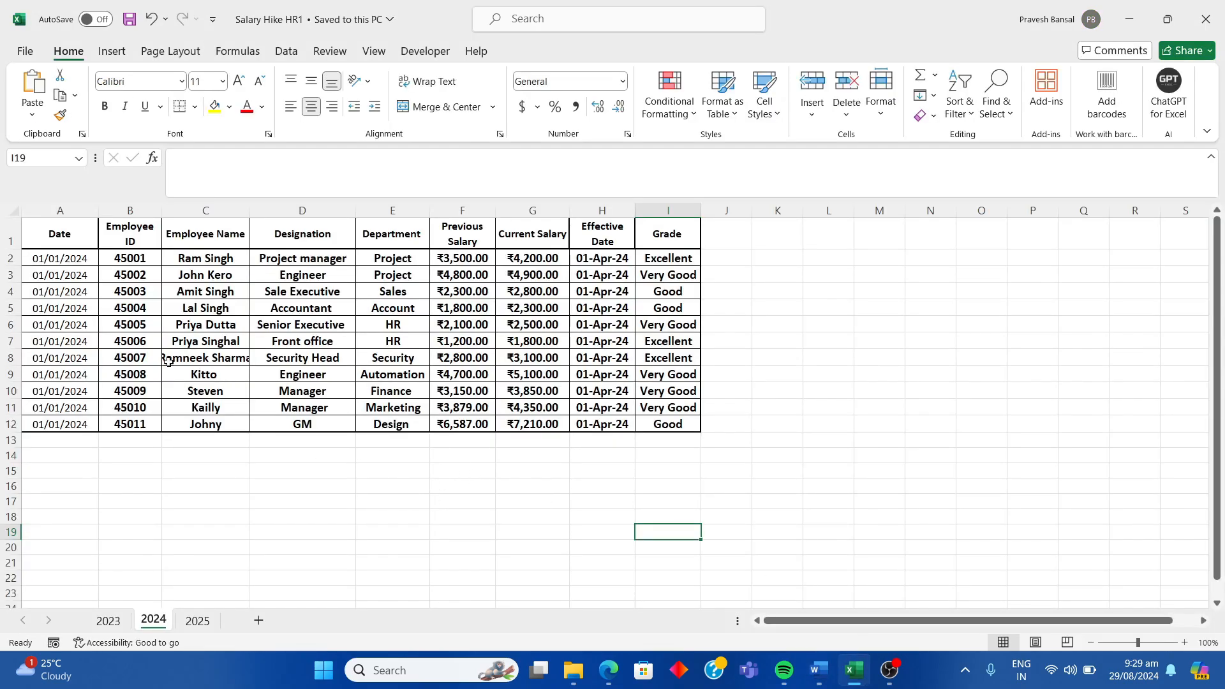
click(11, 357)
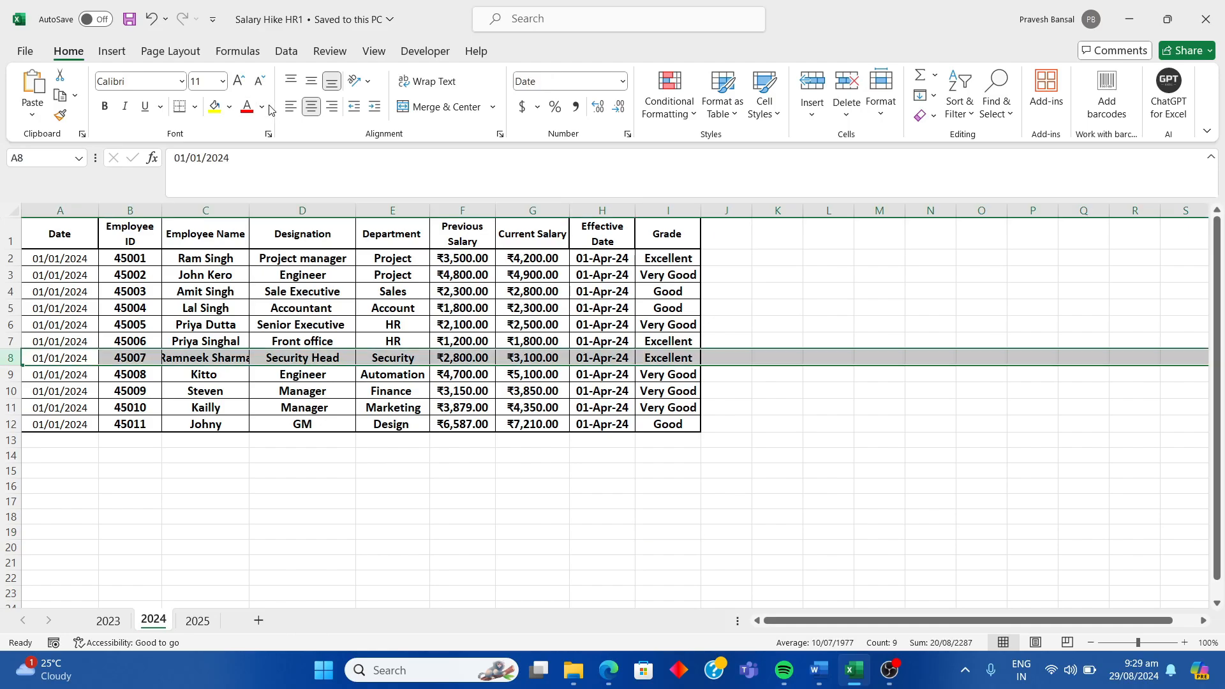
click(215, 106)
double_click(249, 211)
click(125, 360)
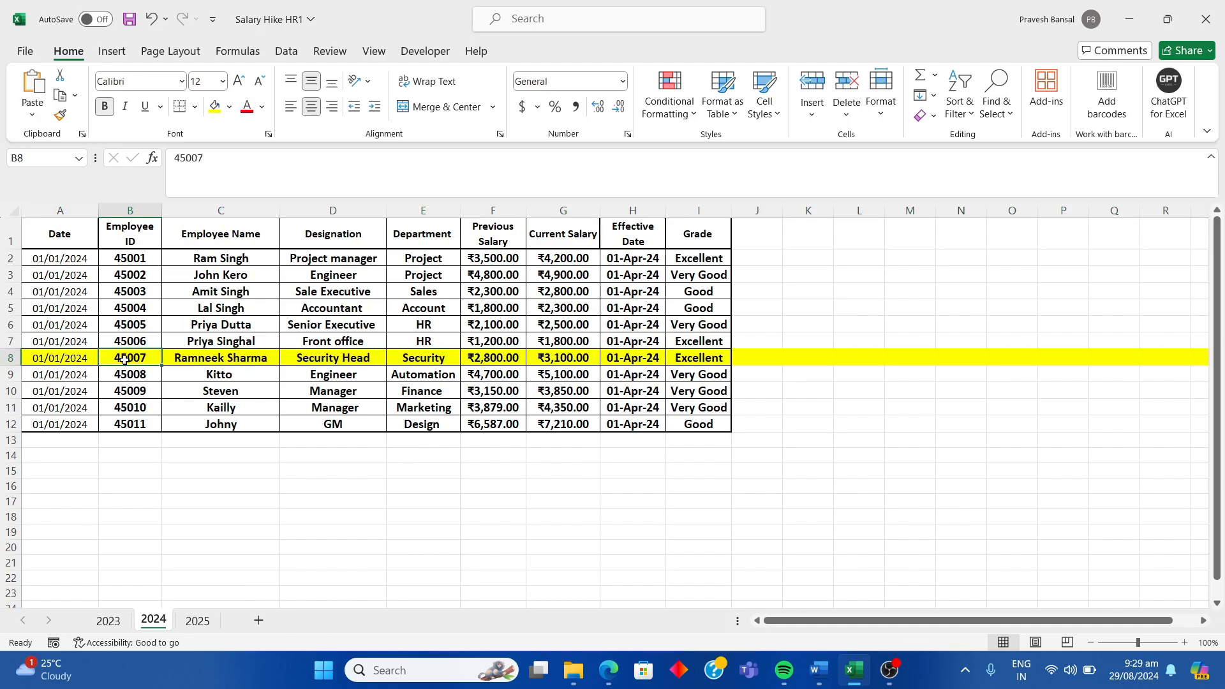
Compare the Security Head's merged letter in Word with the previous and current salary in the highlighted Excel row
click(819, 670)
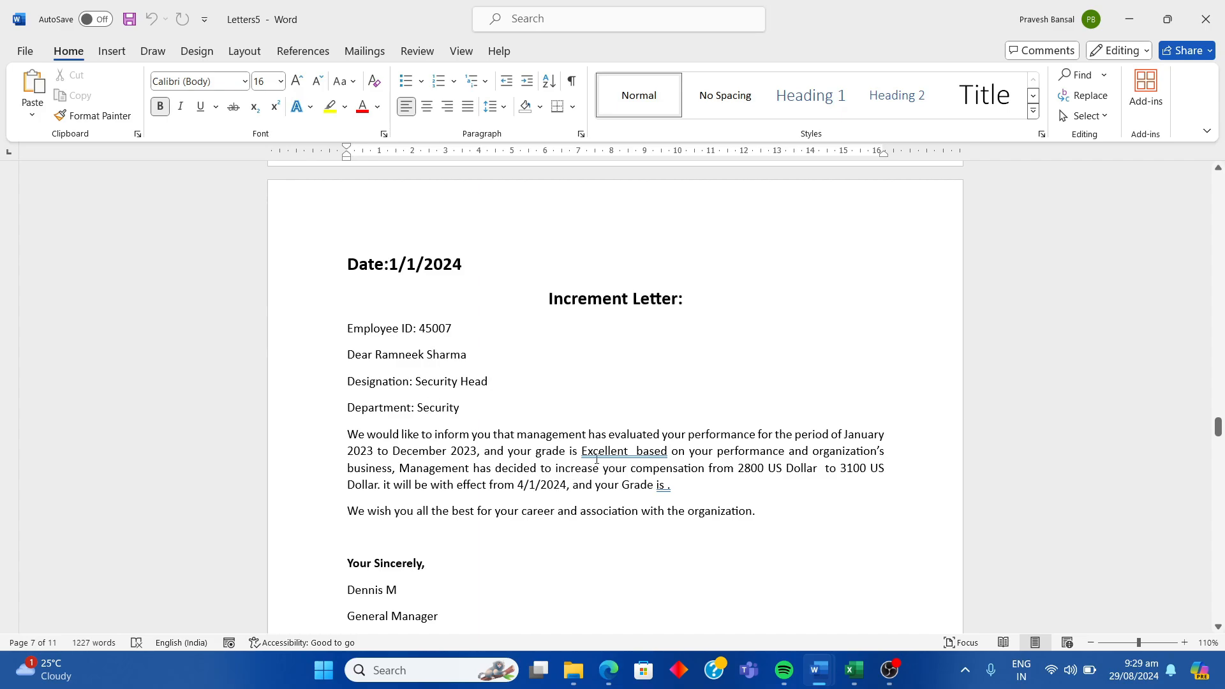
click(854, 670)
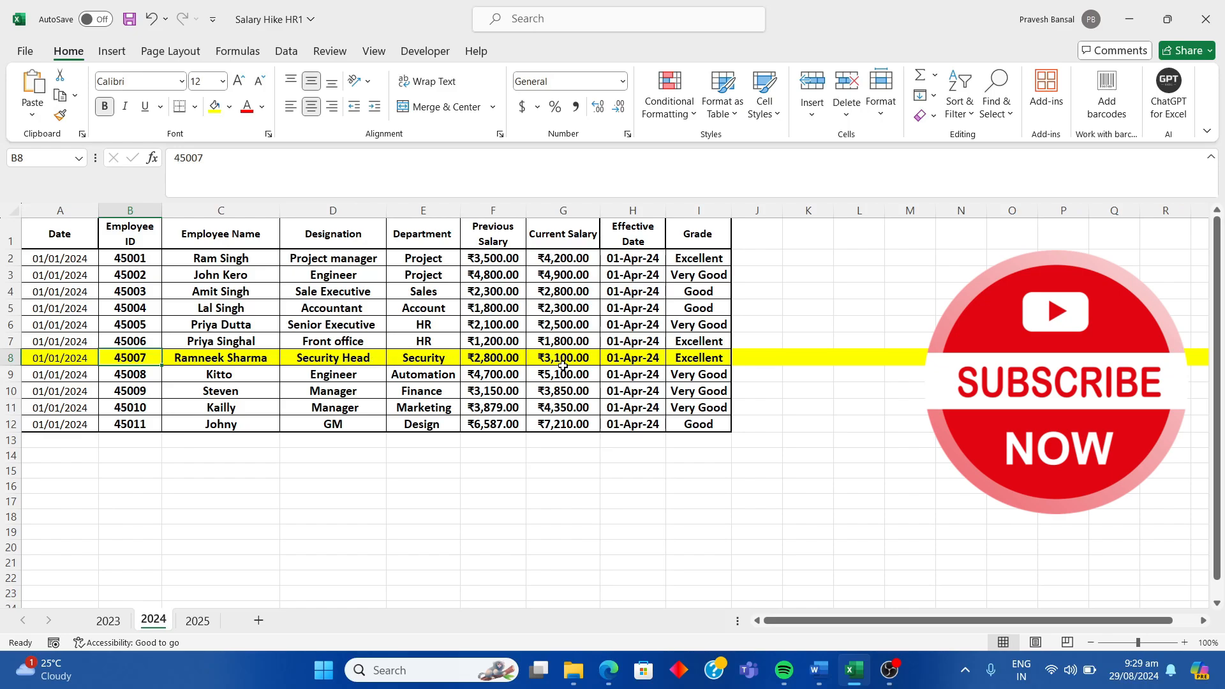
click(488, 359)
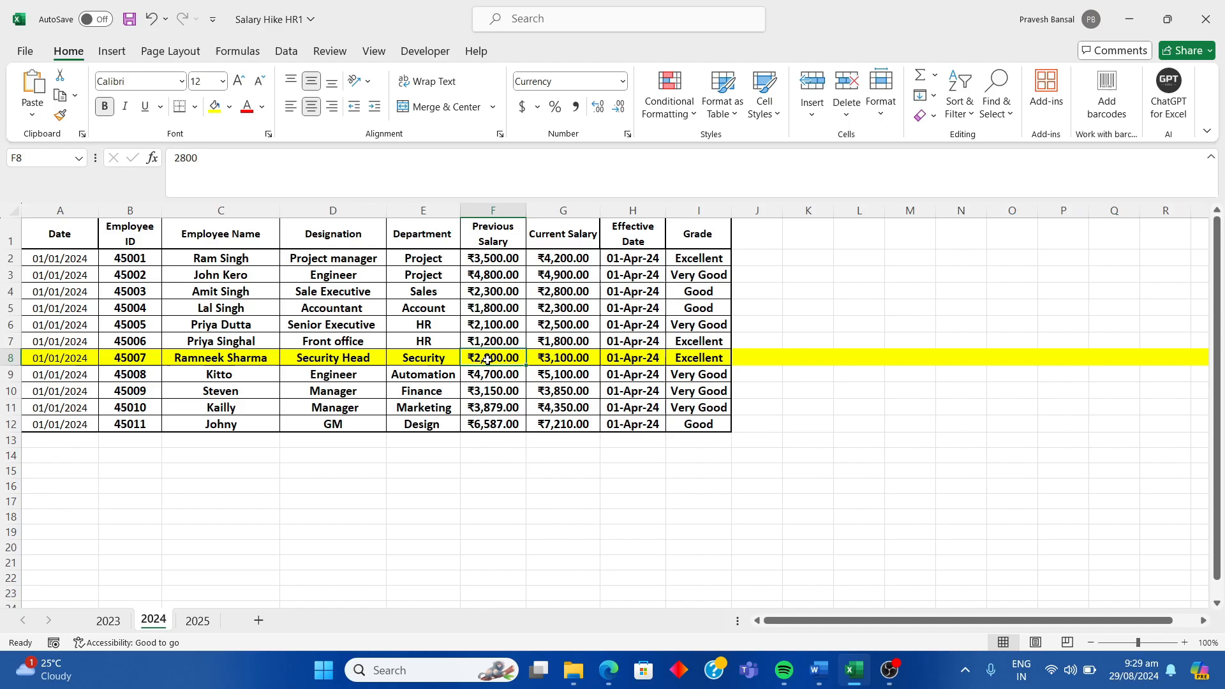
click(542, 421)
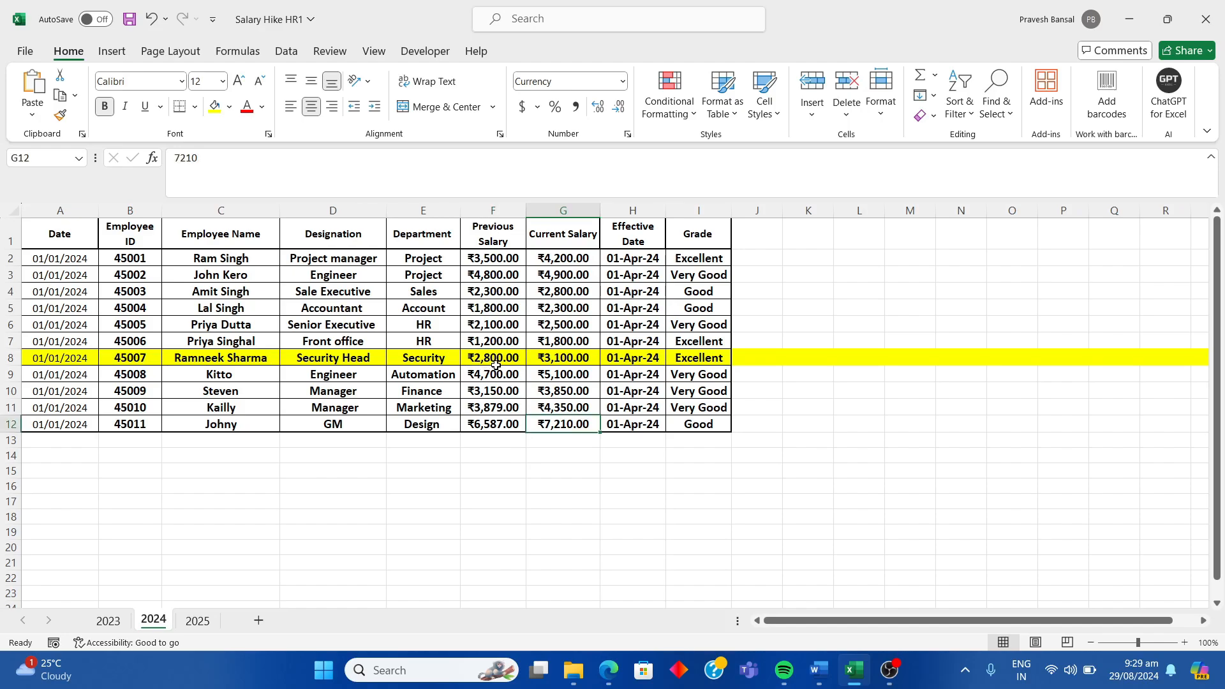
click(819, 669)
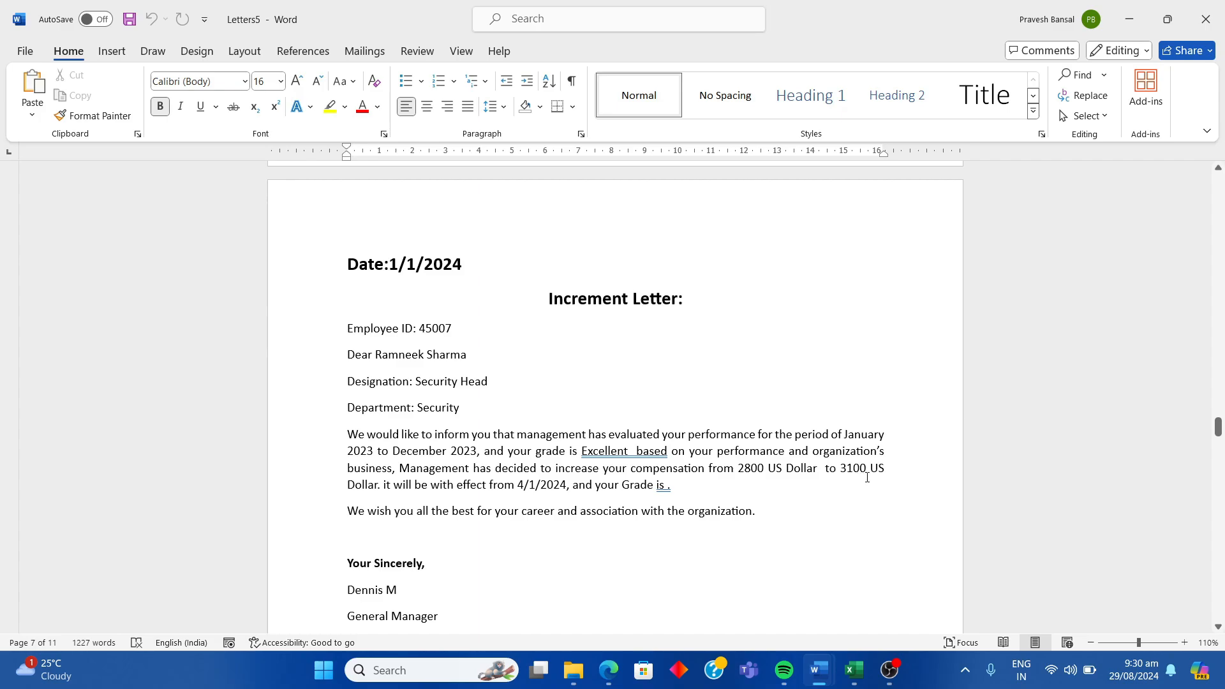